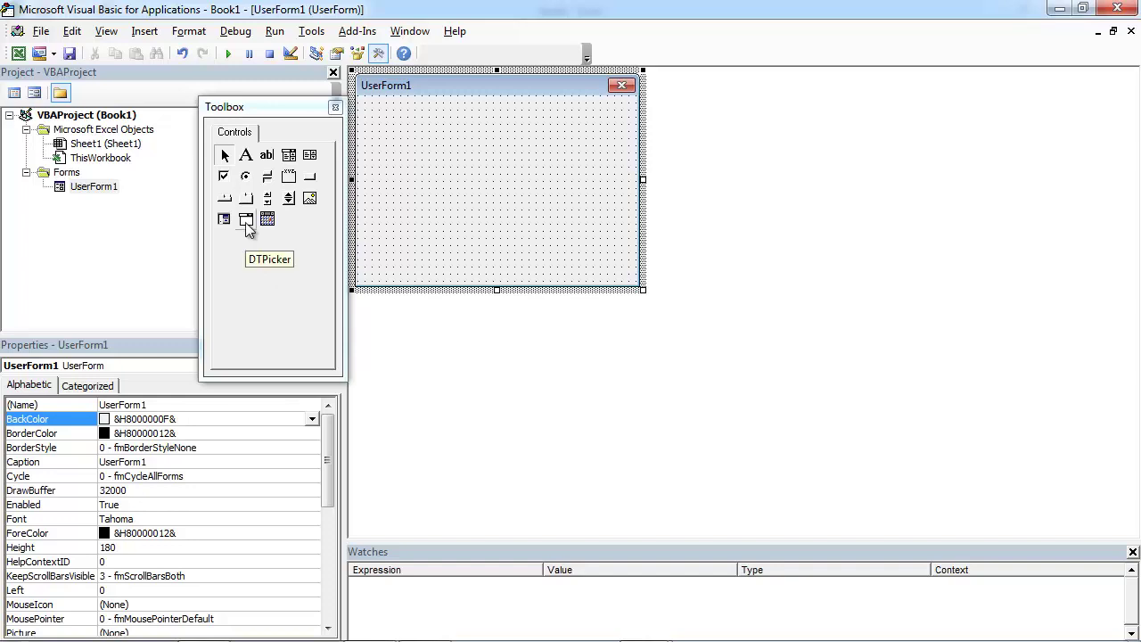
# Step: In the Book1 workbook, enter the headers Name in A1 and DOB in B1
pyautogui.click(644, 624)
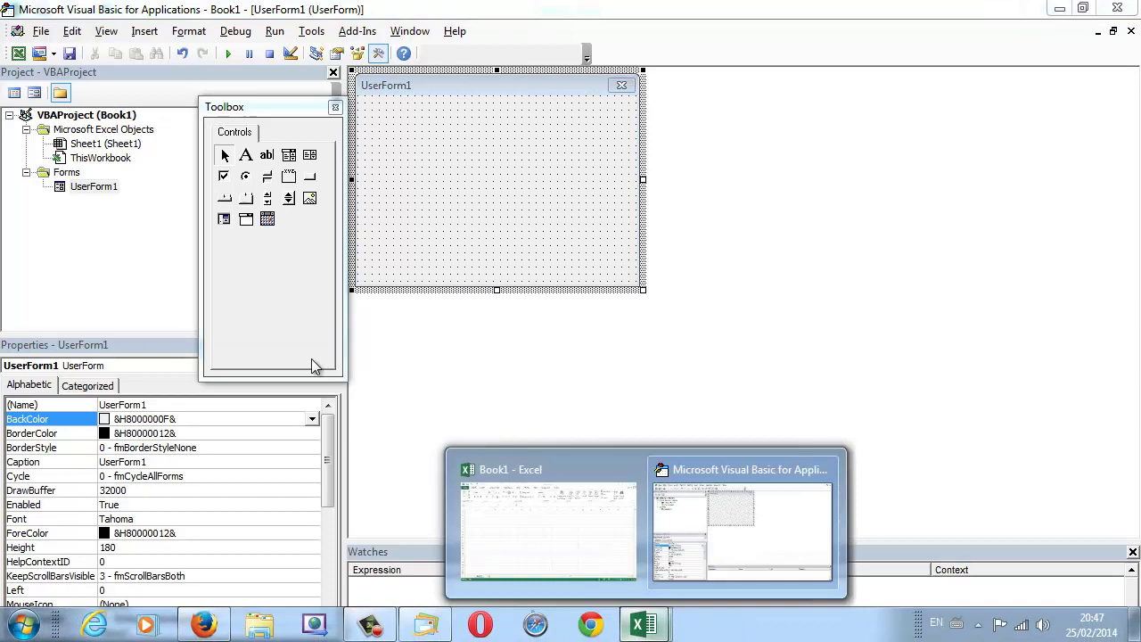
pyautogui.click(563, 534)
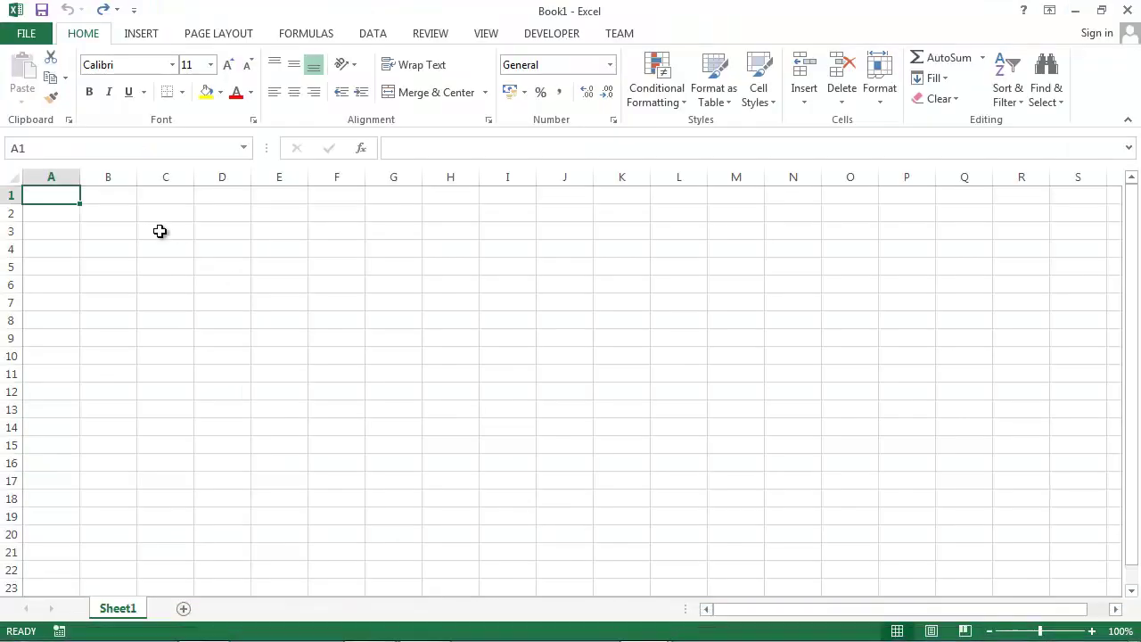
pyautogui.write('N')
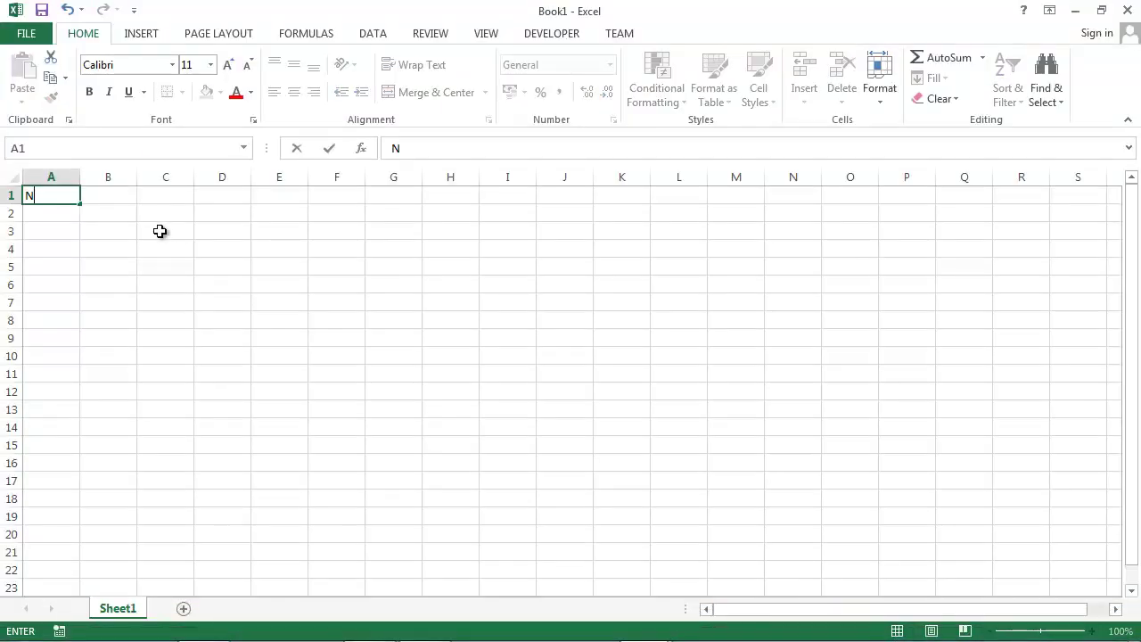
pyautogui.write('ame')
pyautogui.press('Tab')
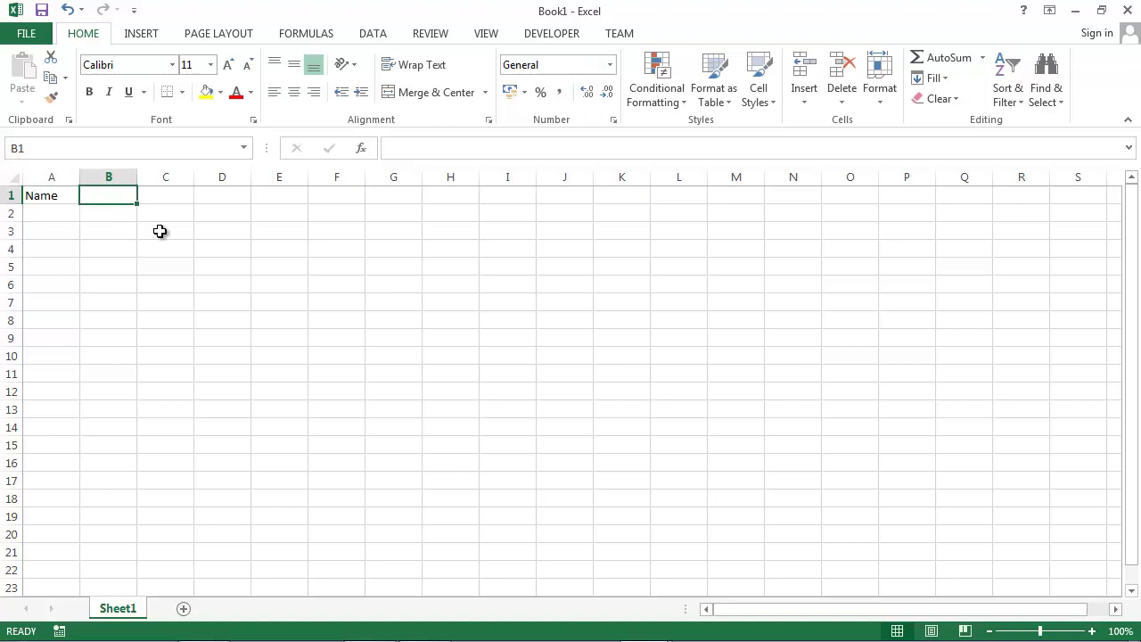
pyautogui.write('Do')
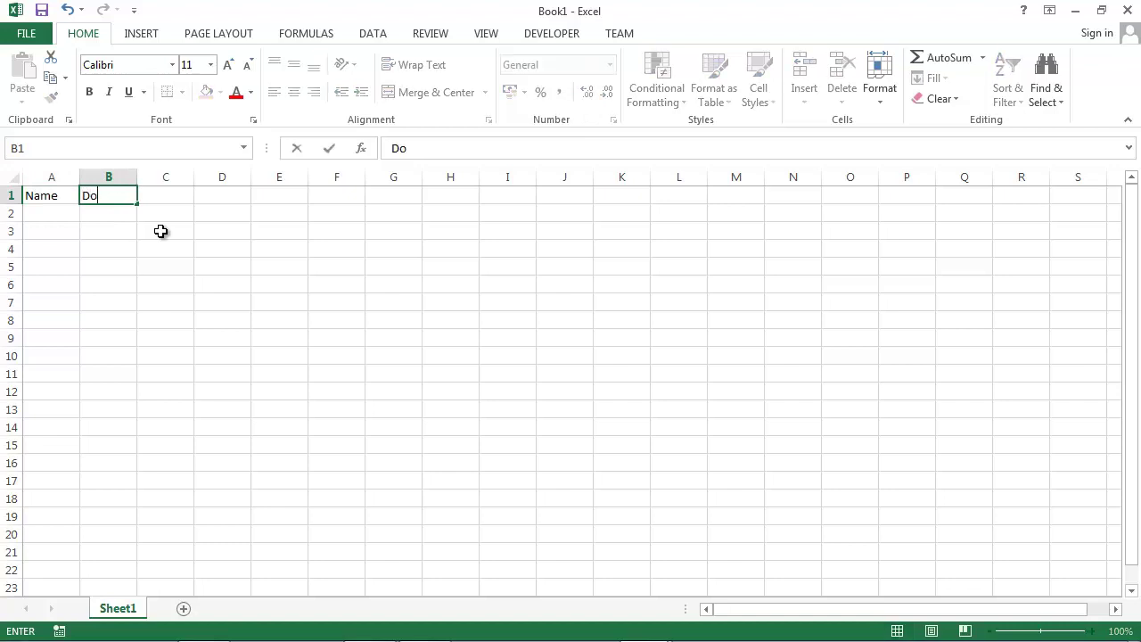
pyautogui.press('BackSpace')
pyautogui.write('OB')
pyautogui.press('Return')
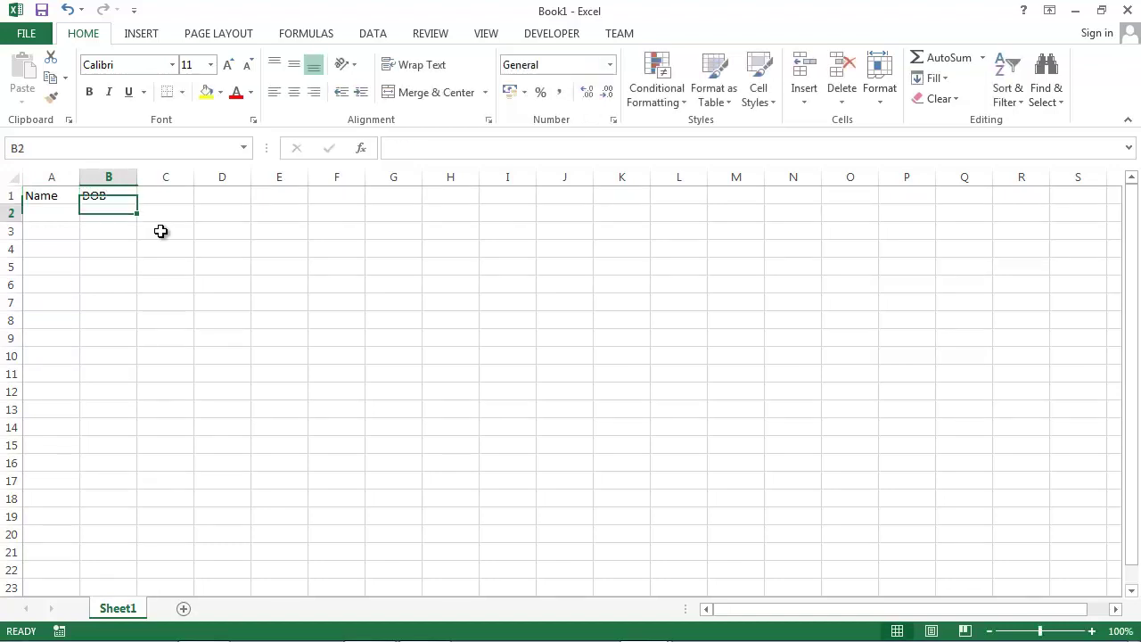
# Step: Move the selection to A2 and open Sheet1's code via the sheet tab's View Code
pyautogui.press('Up')
pyautogui.press('Left')
pyautogui.press('Down')
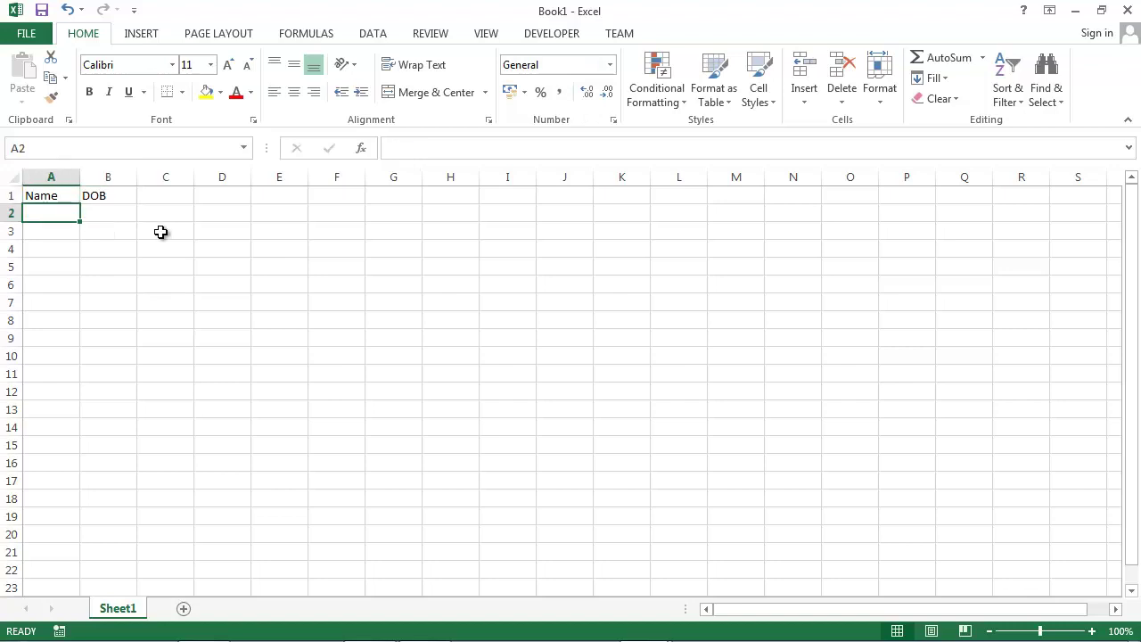
pyautogui.rightClick(133, 606)
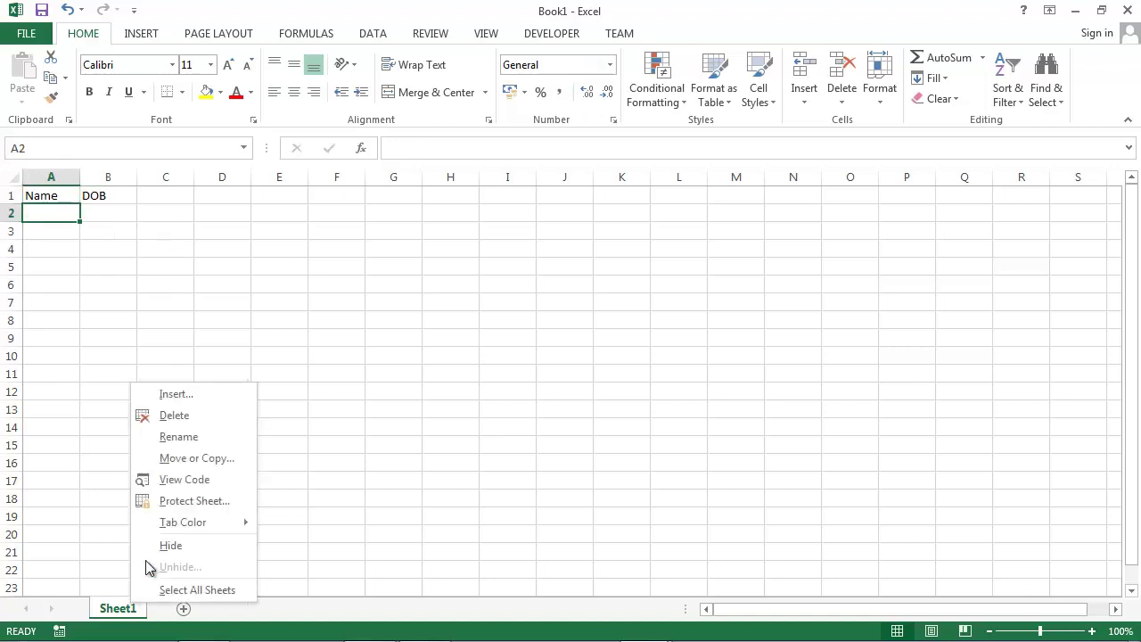
pyautogui.click(198, 478)
# Step: Open UserForm1 for design and add a text box named txtName
pyautogui.doubleClick(113, 187)
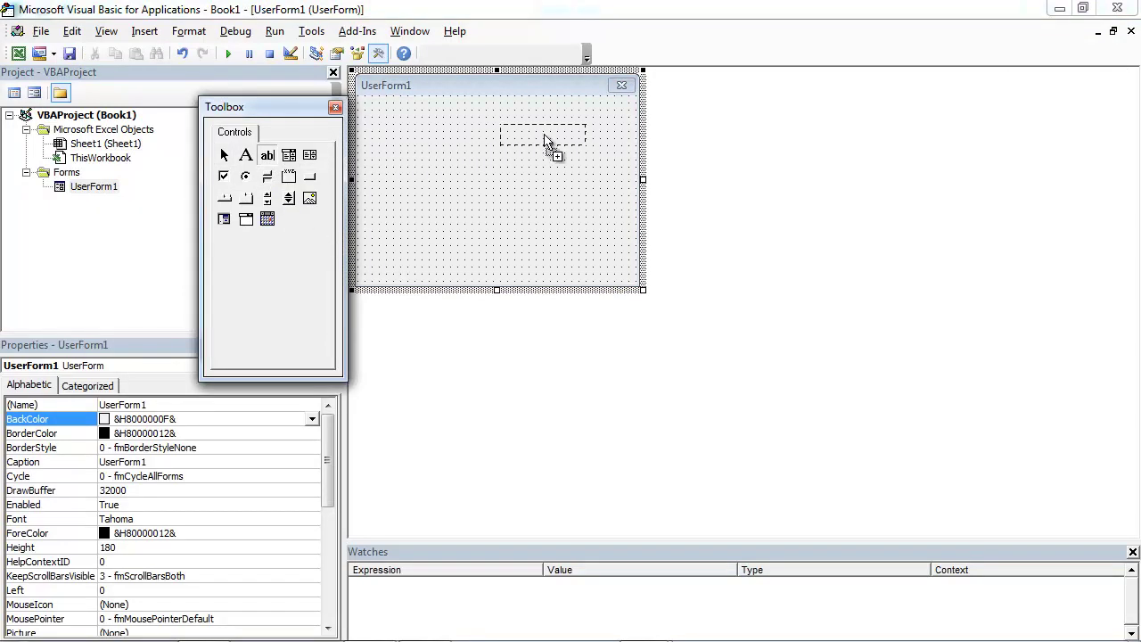
pyautogui.moveTo(271, 163); pyautogui.dragTo(547, 144)
pyautogui.click(112, 407)
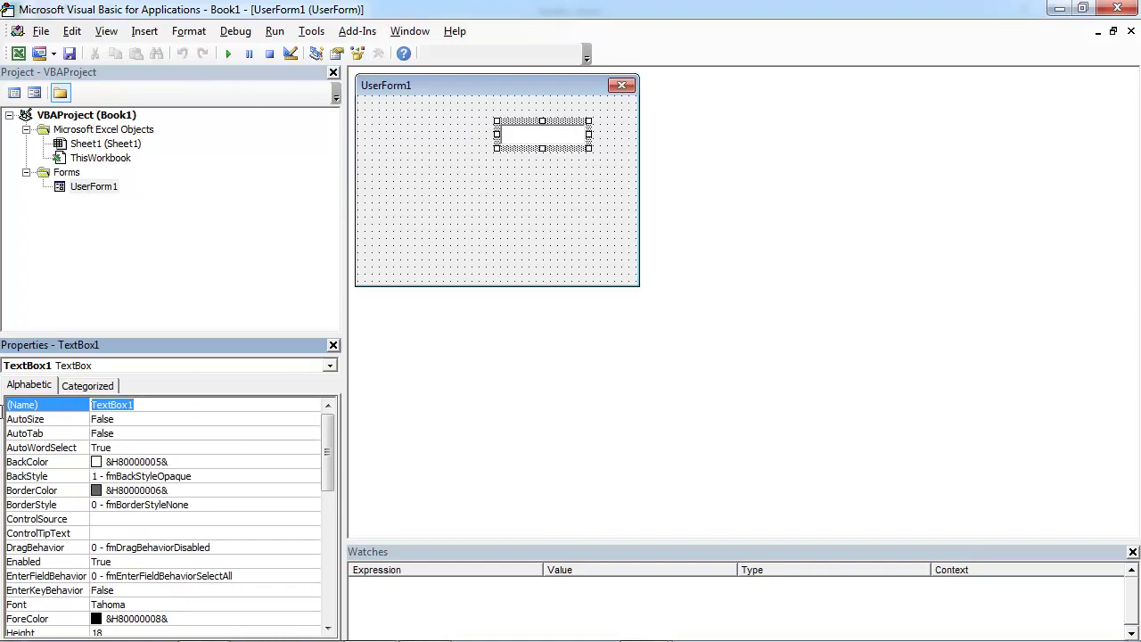
pyautogui.write('txtNam')
pyautogui.write('e')
# Step: Add a DTPicker date control below the text box and shrink it
pyautogui.click(502, 217)
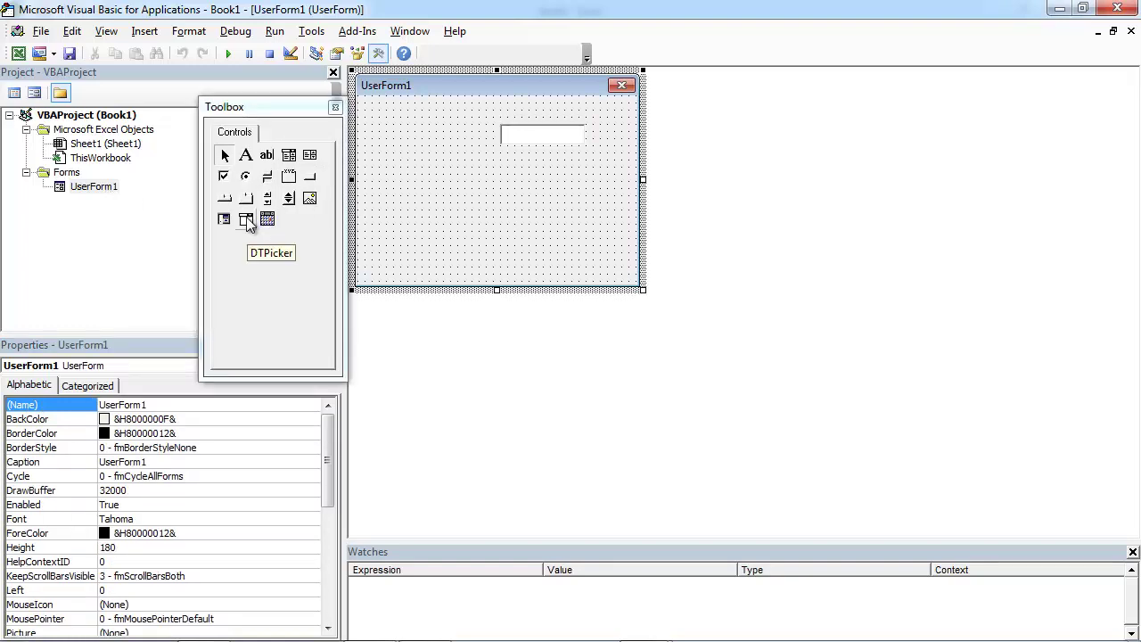
pyautogui.moveTo(247, 221); pyautogui.dragTo(566, 183)
pyautogui.moveTo(633, 196); pyautogui.dragTo(586, 179)
# Step: Add a label named lbName with caption 'Name:' left of the text box
pyautogui.click(580, 220)
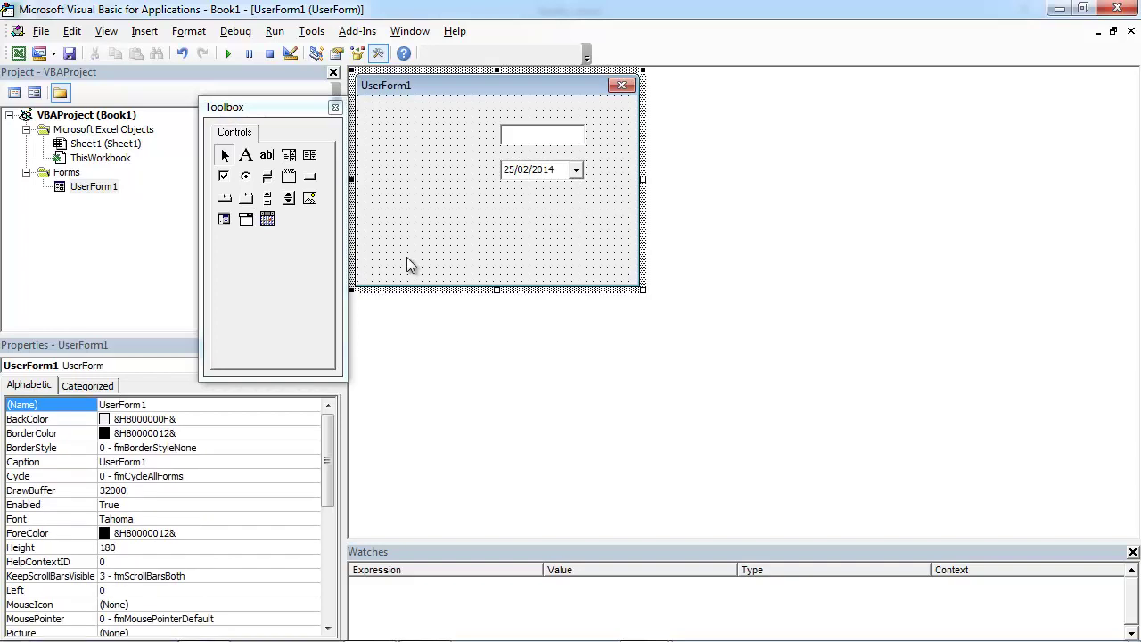
pyautogui.moveTo(246, 156); pyautogui.dragTo(448, 134)
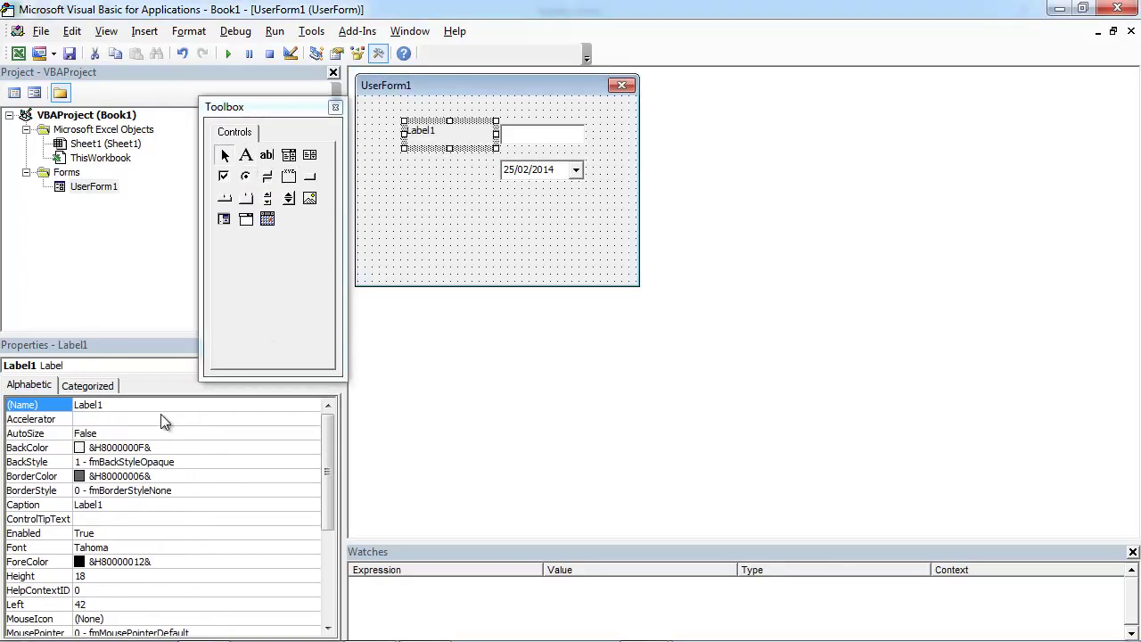
pyautogui.click(138, 406)
pyautogui.click(18, 405)
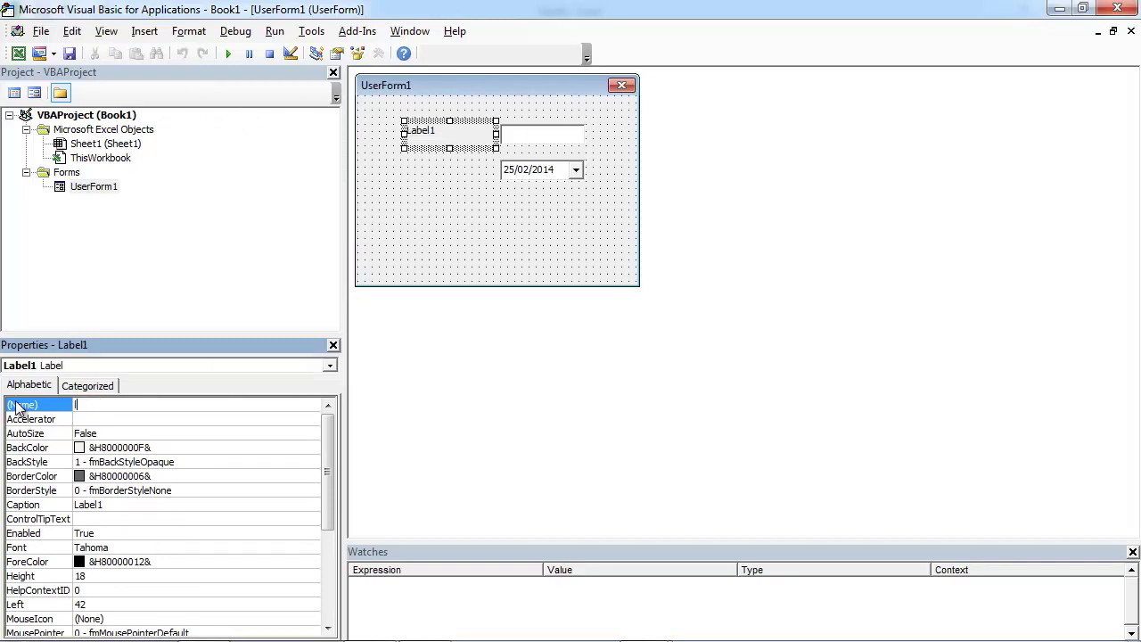
pyautogui.write('lbName')
pyautogui.click(53, 506)
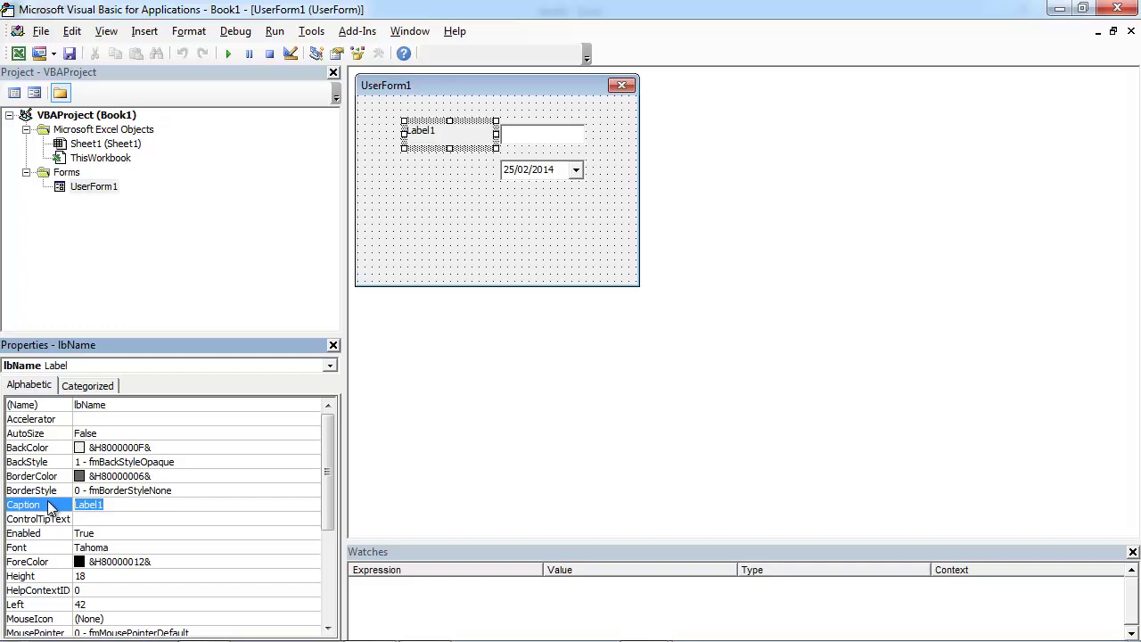
pyautogui.write('Name:')
pyautogui.click(188, 408)
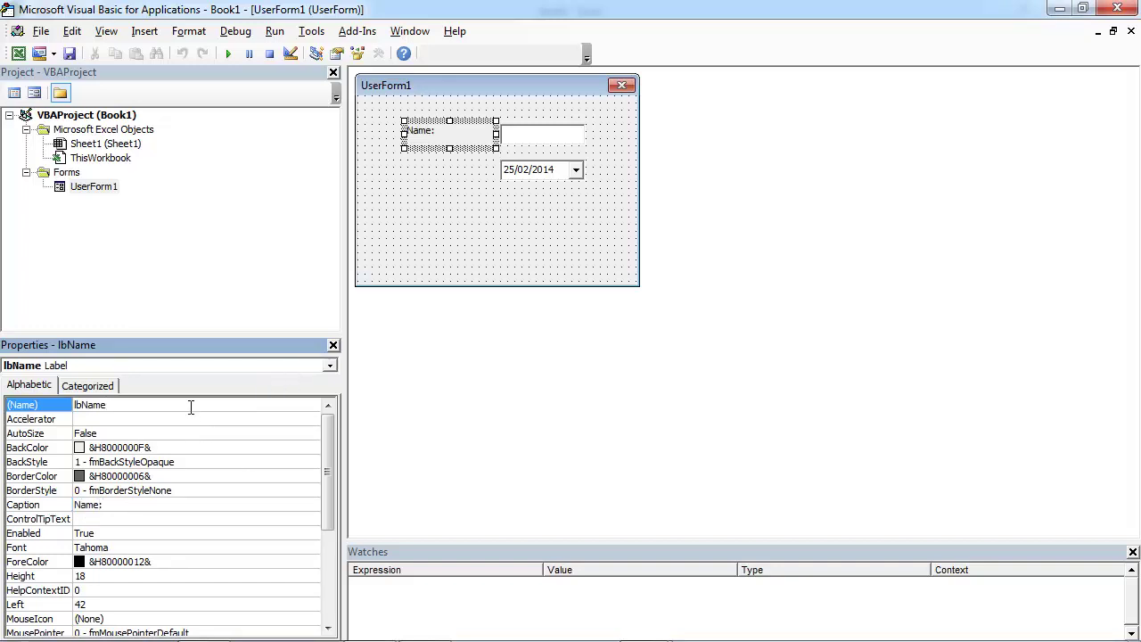
# Step: Add a label named lbDOB with caption 'Date of Birth:' beside the date picker
pyautogui.click(468, 172)
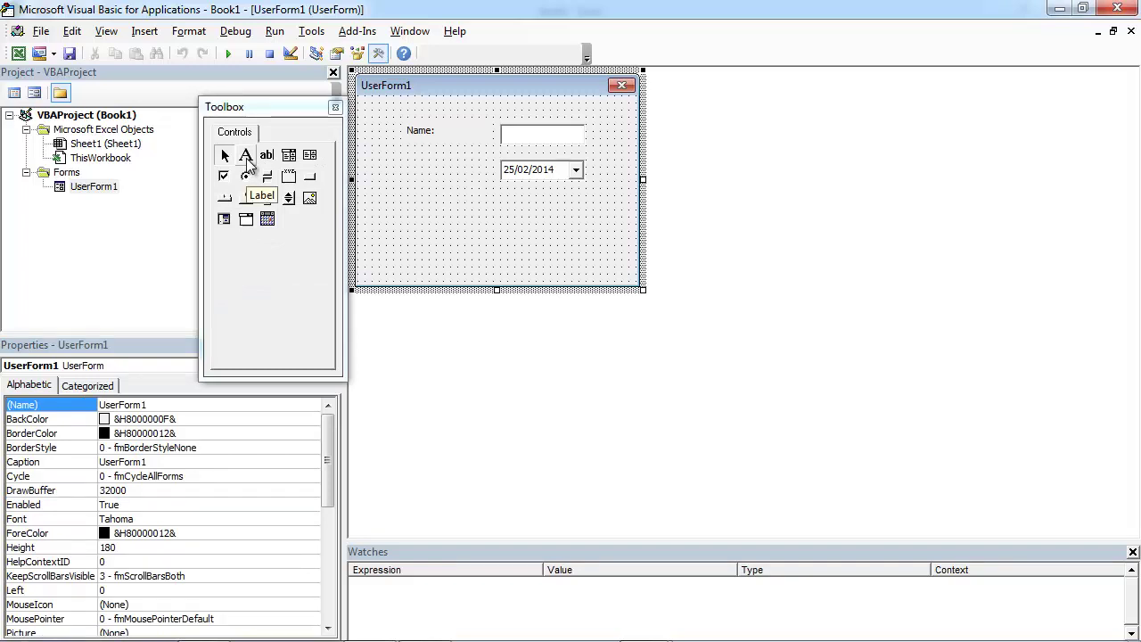
pyautogui.moveTo(246, 155)
pyautogui.mouseDown()
pyautogui.moveTo(467, 185)
pyautogui.moveTo(444, 181)
pyautogui.mouseUp()
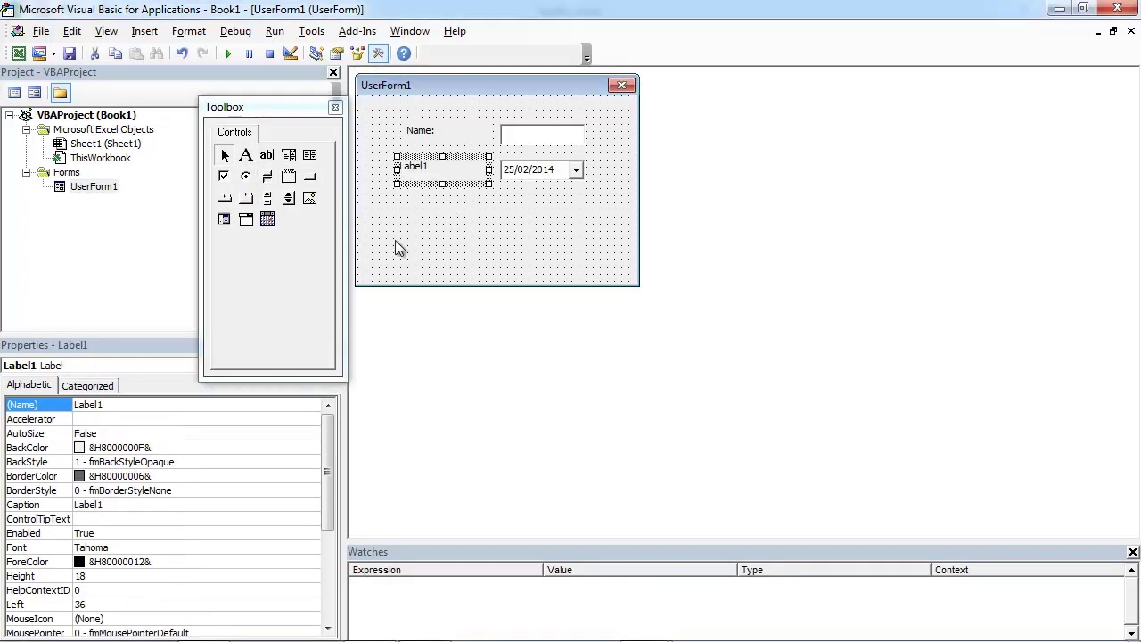
pyautogui.doubleClick(134, 405)
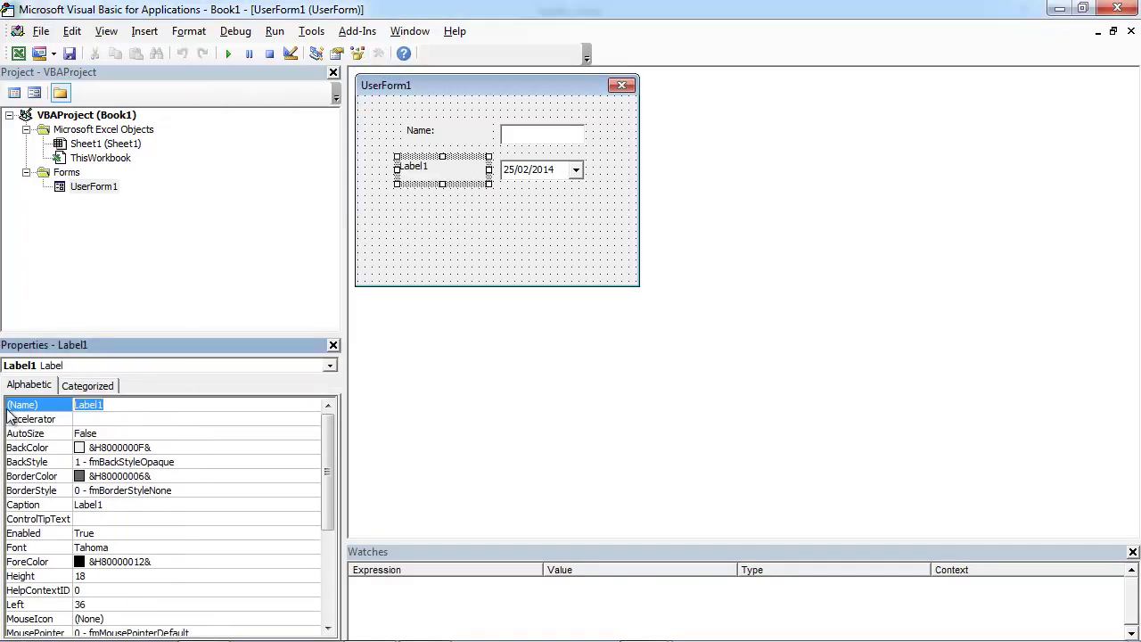
pyautogui.press('BackSpace')
pyautogui.write('lbDO')
pyautogui.write('B')
pyautogui.click(126, 504)
pyautogui.click(25, 504)
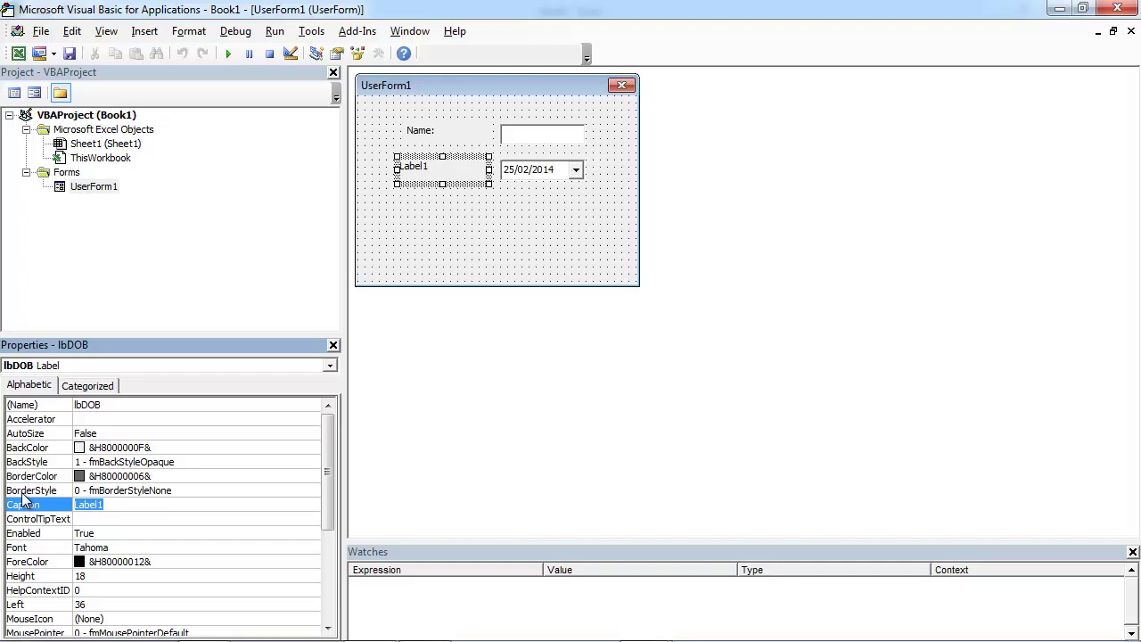
pyautogui.write('Date of Birth:')
pyautogui.click(441, 239)
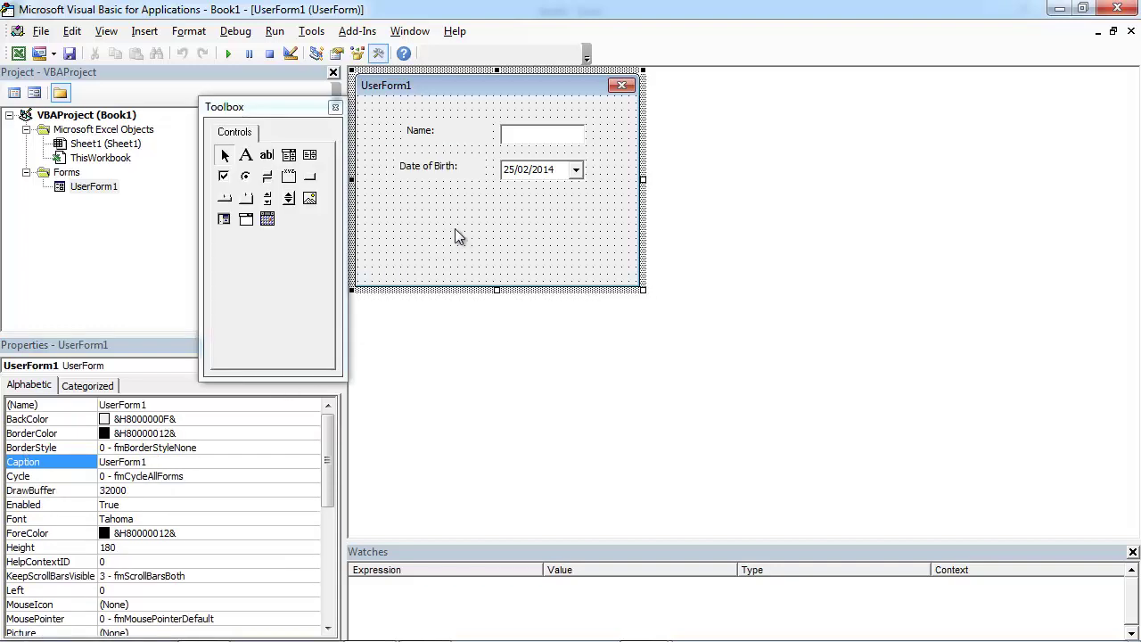
# Step: Right-align the Name: and Date of Birth: labels using Format > Align > Rights
pyautogui.moveTo(446, 182); pyautogui.dragTo(393, 106)
pyautogui.click(189, 32)
pyautogui.moveTo(209, 51)
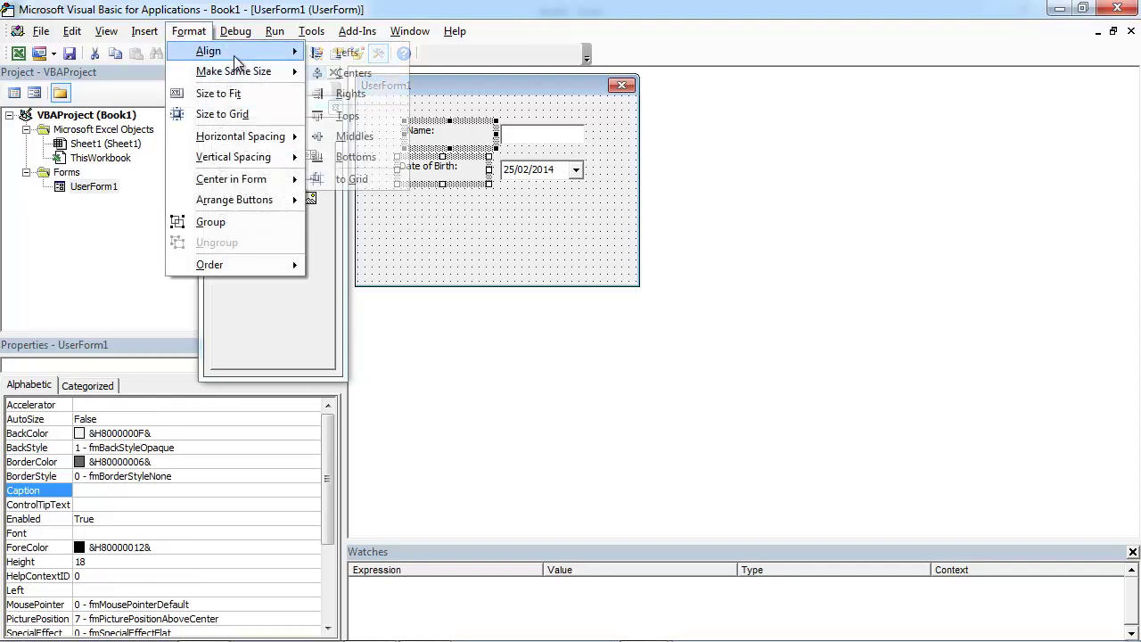
pyautogui.click(347, 94)
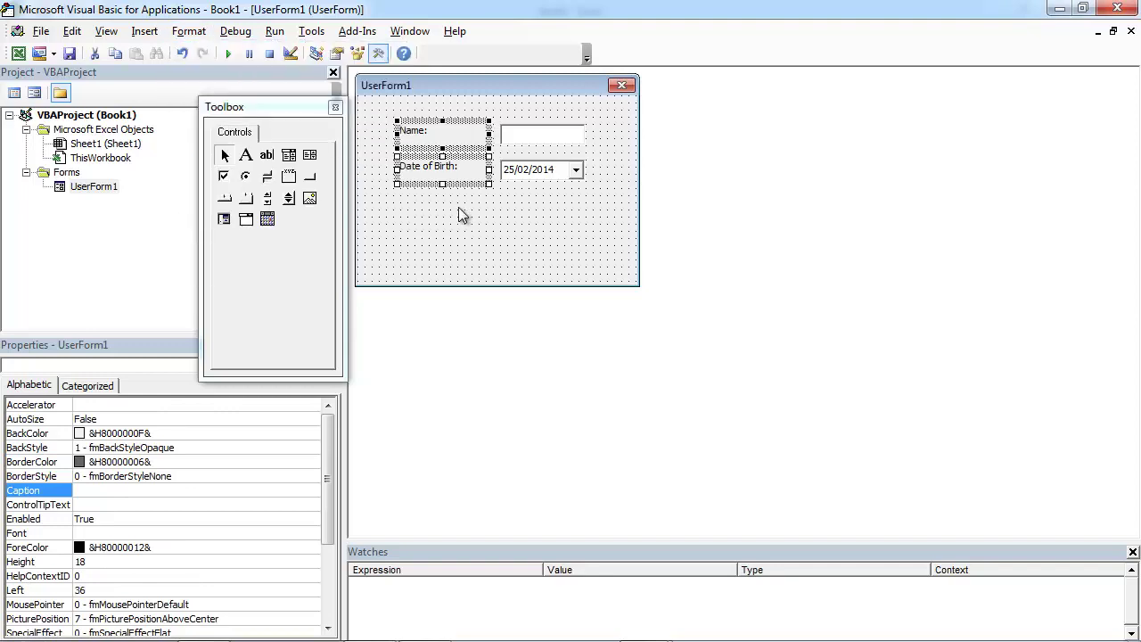
pyautogui.click(505, 226)
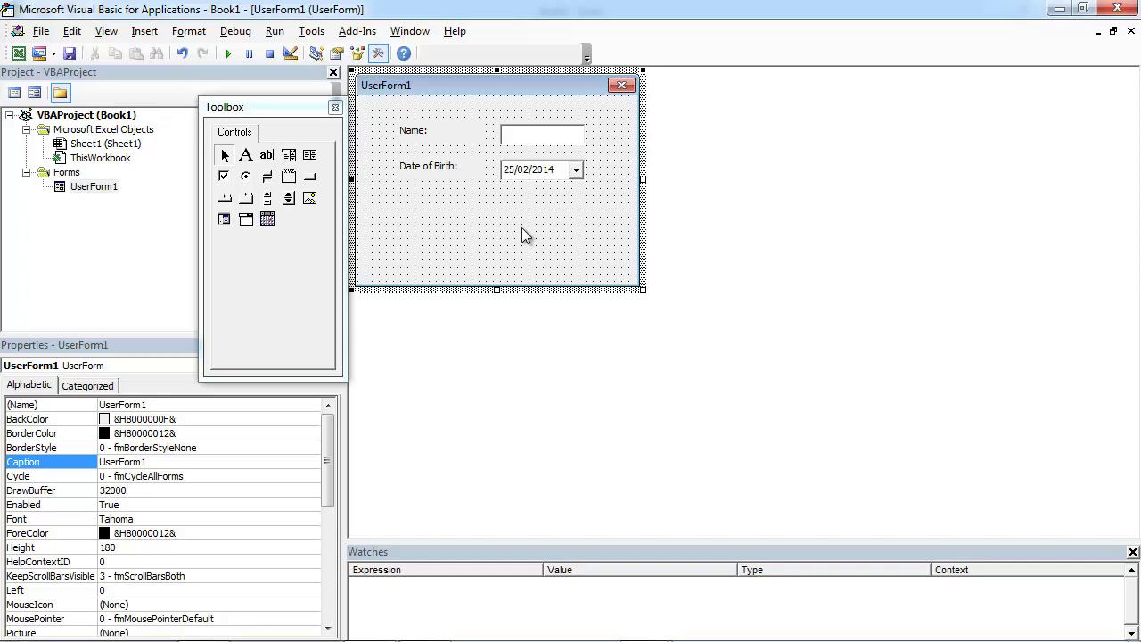
# Step: Add a command button below the date picker and make the form shorter and narrower
pyautogui.click(308, 183)
pyautogui.moveTo(504, 232); pyautogui.dragTo(492, 229)
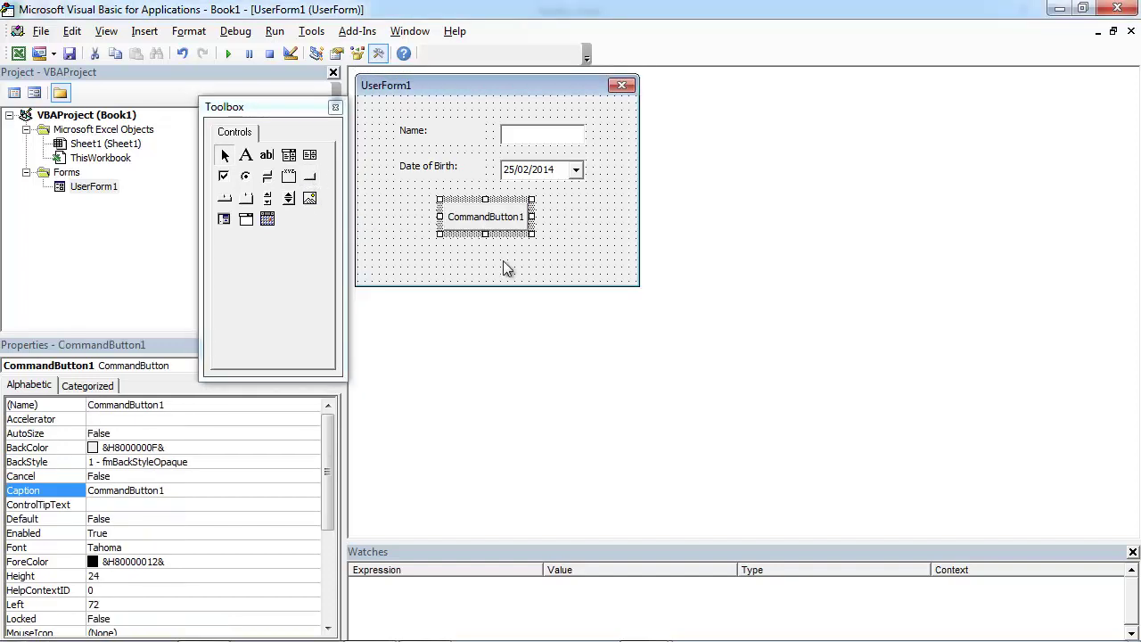
pyautogui.click(497, 279)
pyautogui.moveTo(498, 287); pyautogui.dragTo(505, 253)
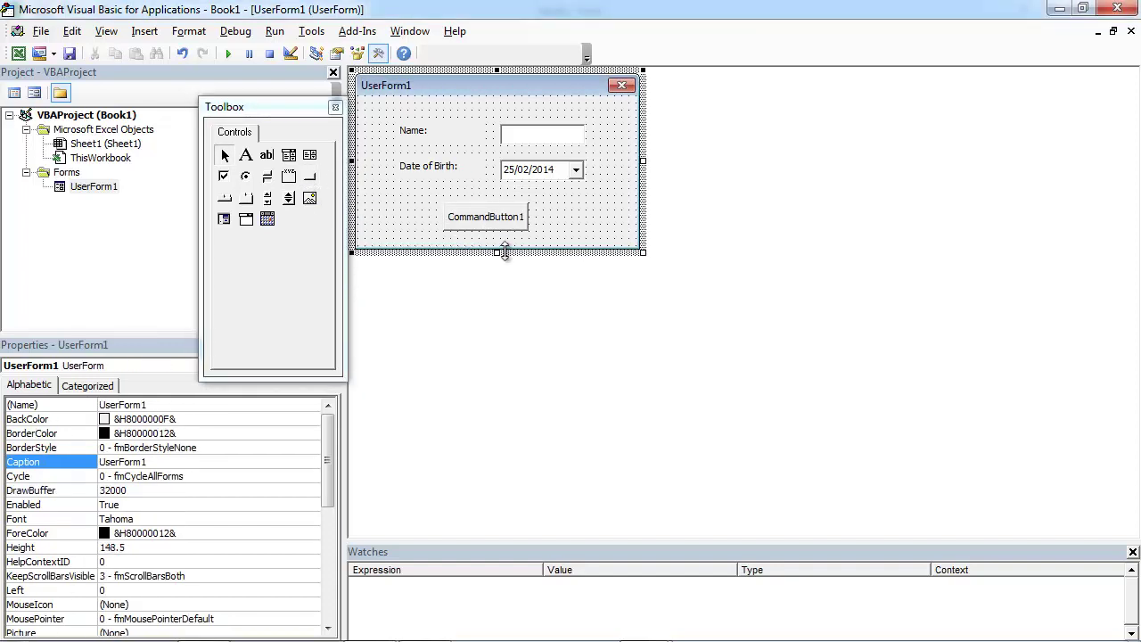
pyautogui.moveTo(643, 163); pyautogui.dragTo(620, 163)
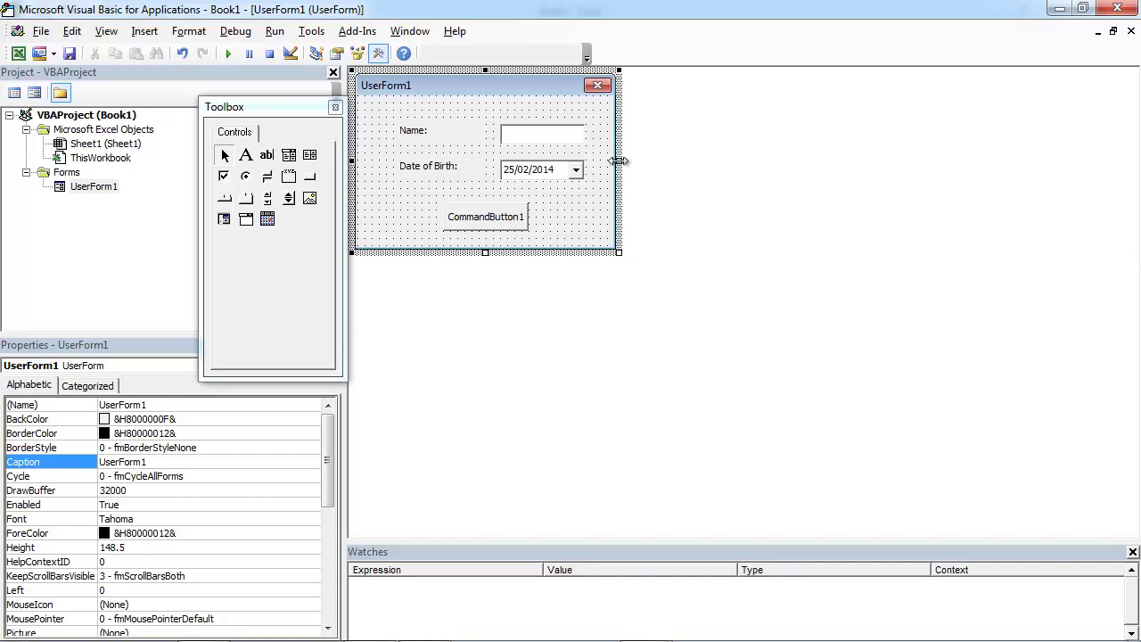
# Step: Name the button cbOK, caption it OK, and reduce its height
pyautogui.click(502, 223)
pyautogui.click(147, 406)
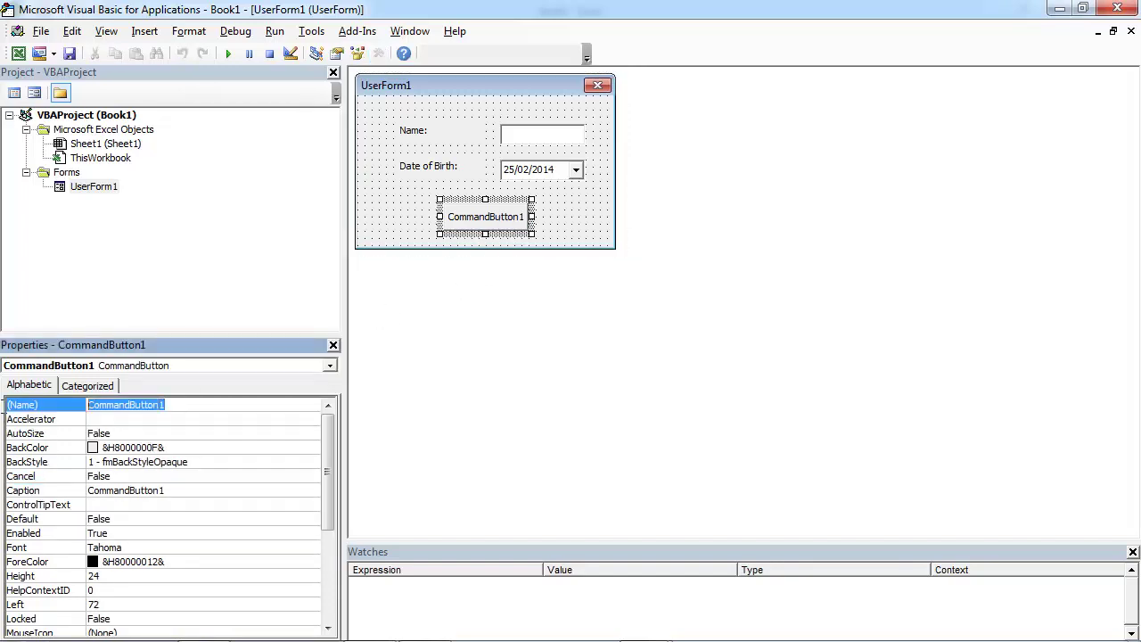
pyautogui.write('cbOK')
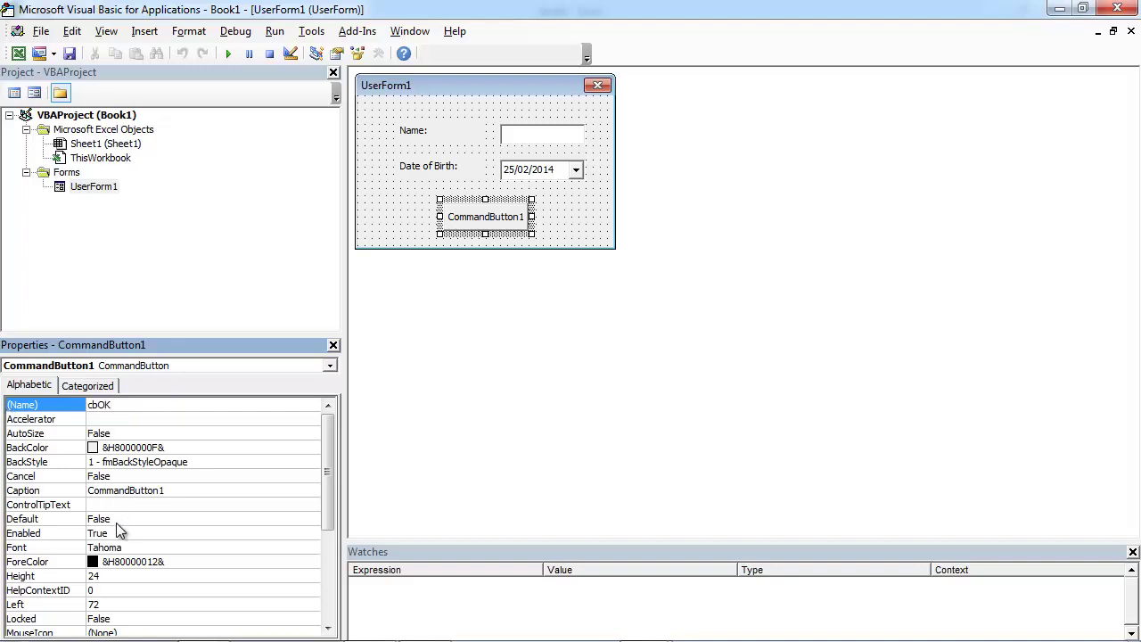
pyautogui.click(107, 491)
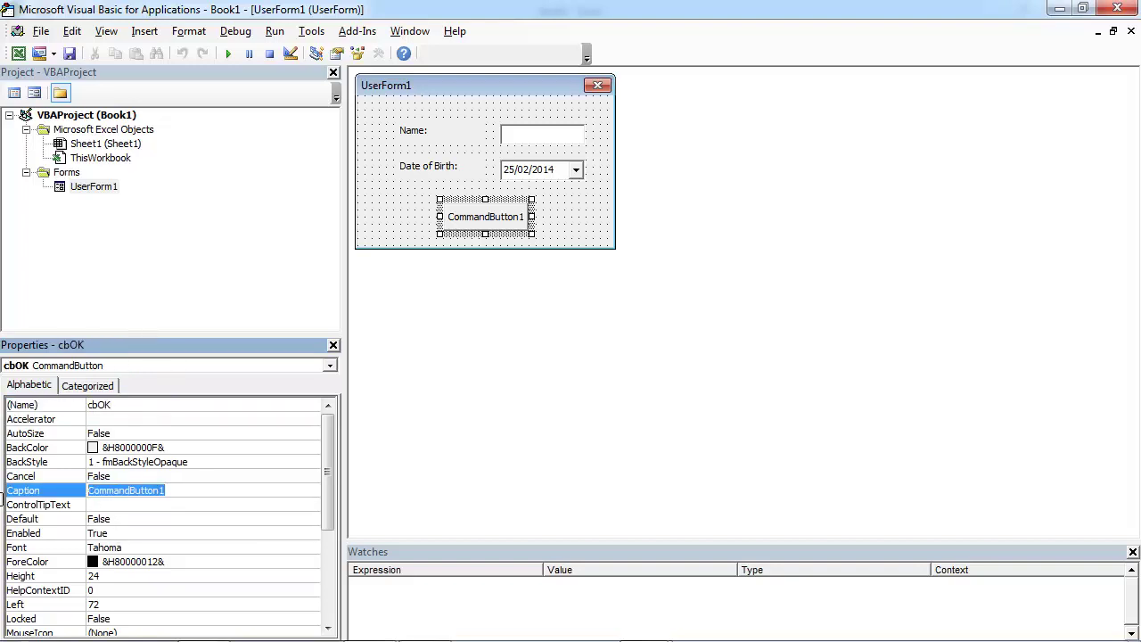
pyautogui.write('OK')
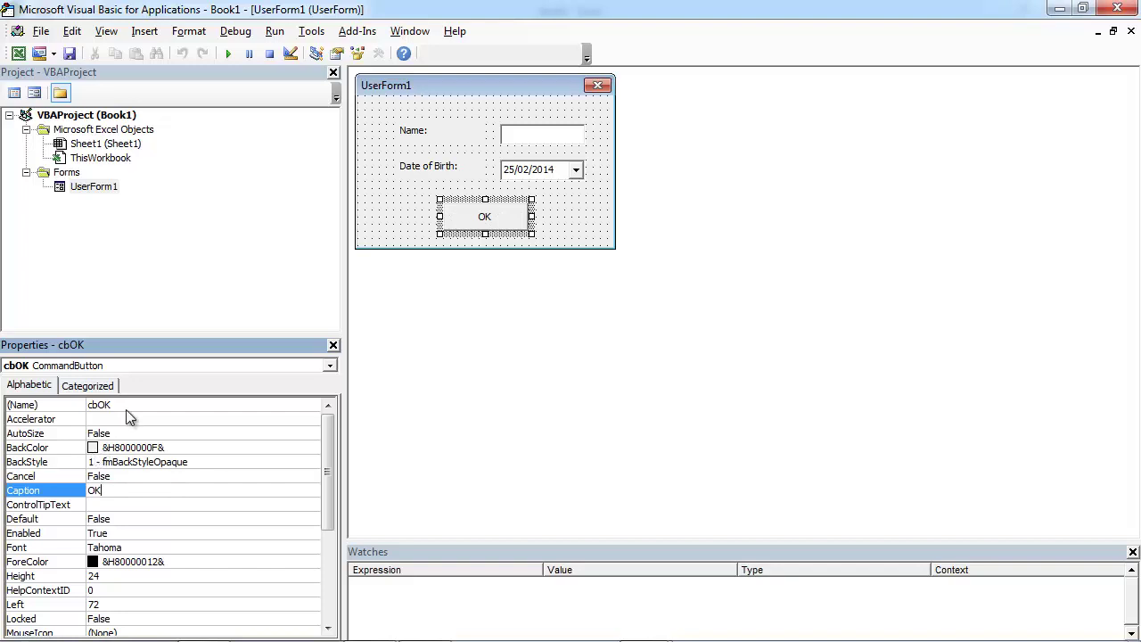
pyautogui.click(126, 410)
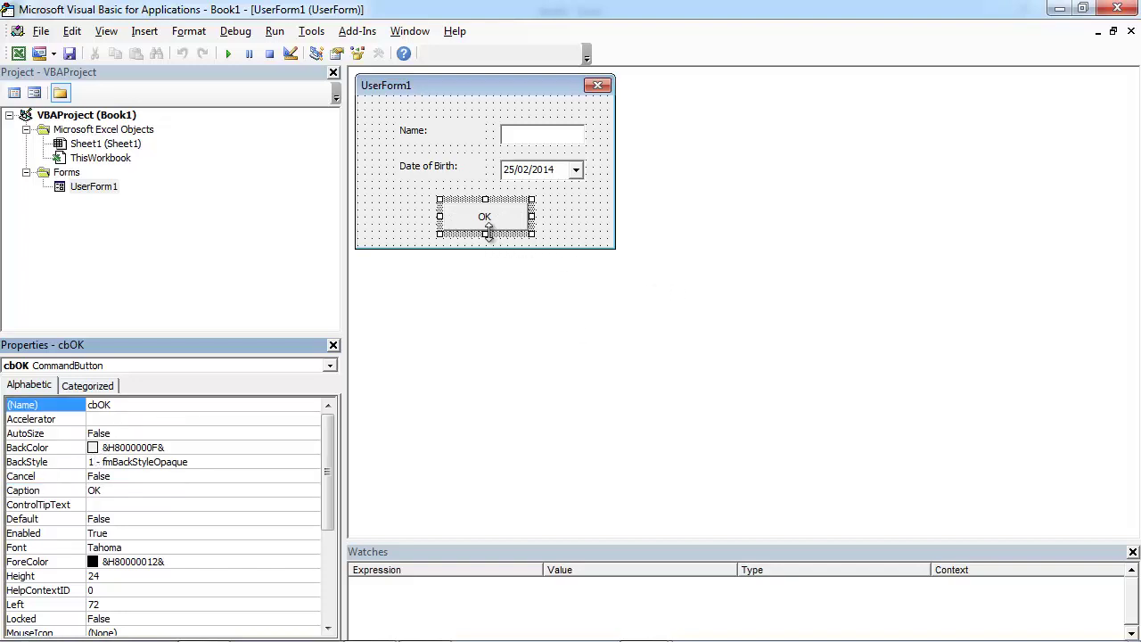
pyautogui.moveTo(487, 233); pyautogui.dragTo(488, 227)
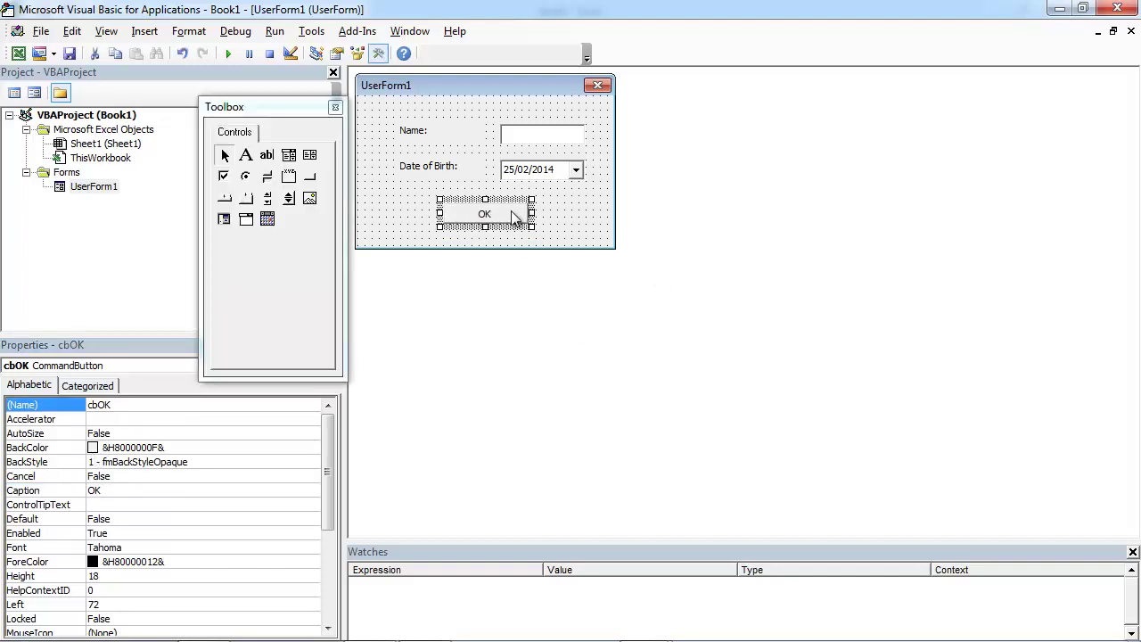
pyautogui.click(581, 234)
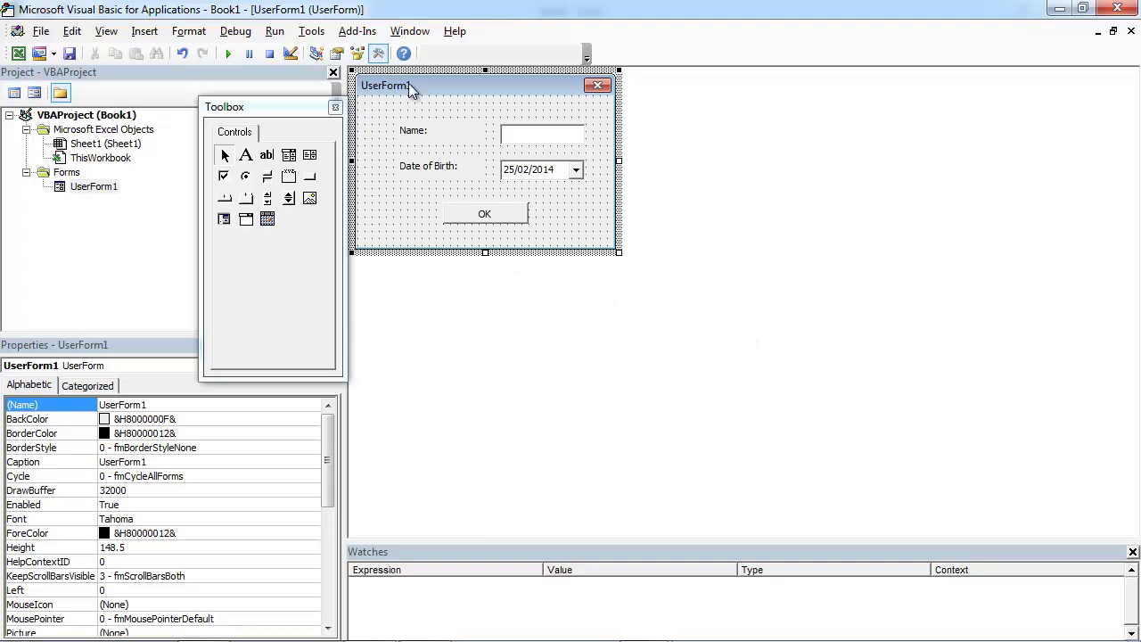
# Step: Set the form's (Name) to ufStudent and its Caption to Student
pyautogui.click(143, 405)
pyautogui.doubleClick(125, 405)
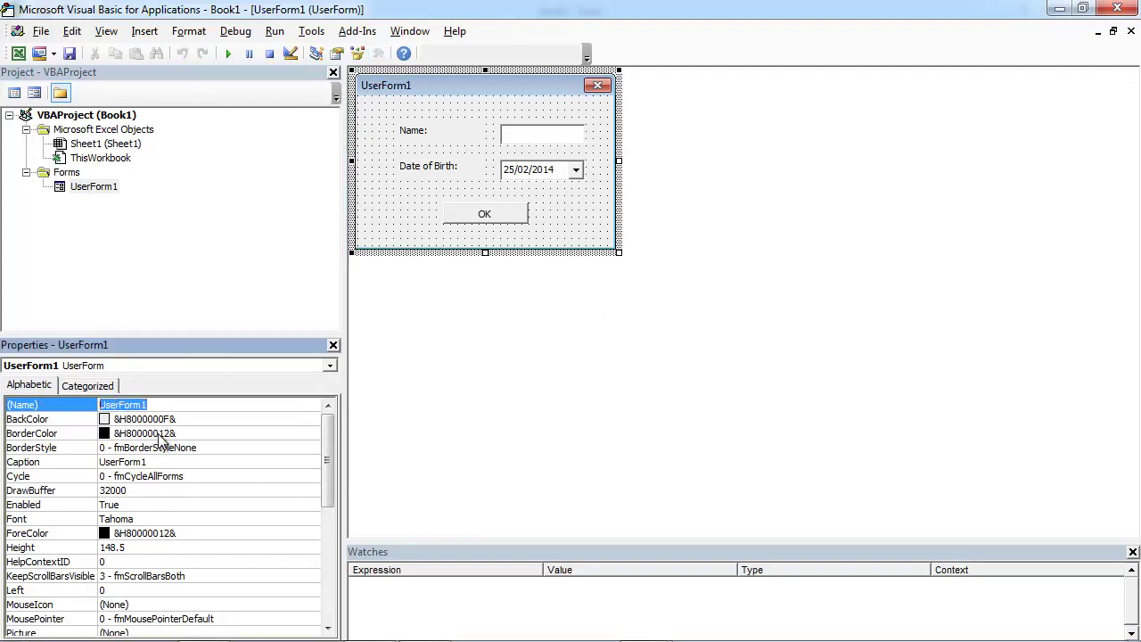
pyautogui.write('ufStudent')
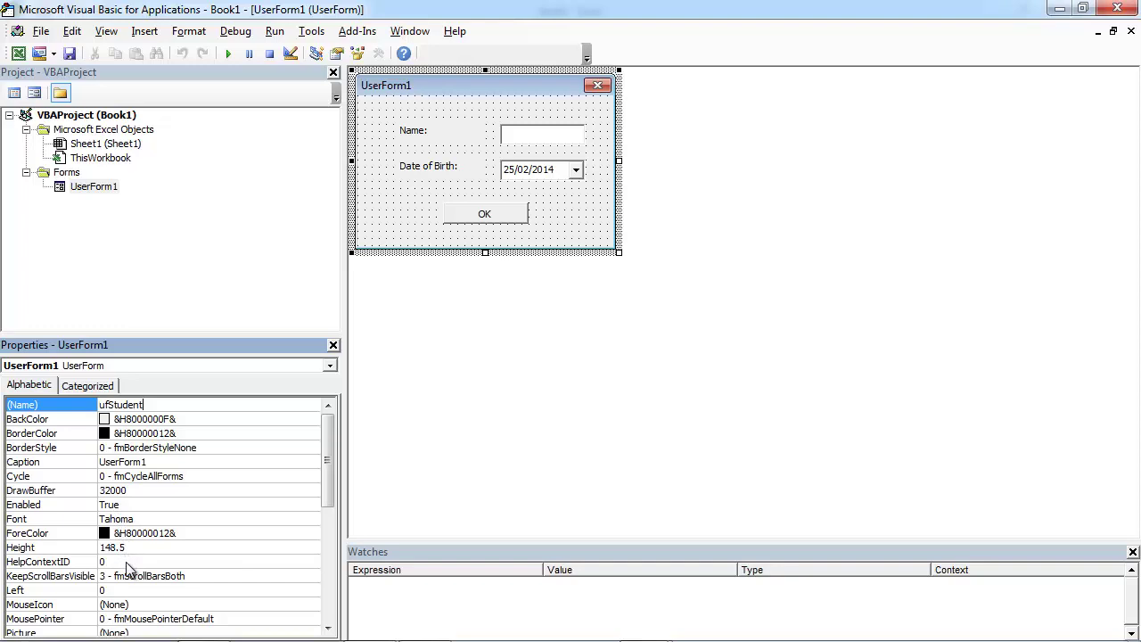
pyautogui.click(53, 462)
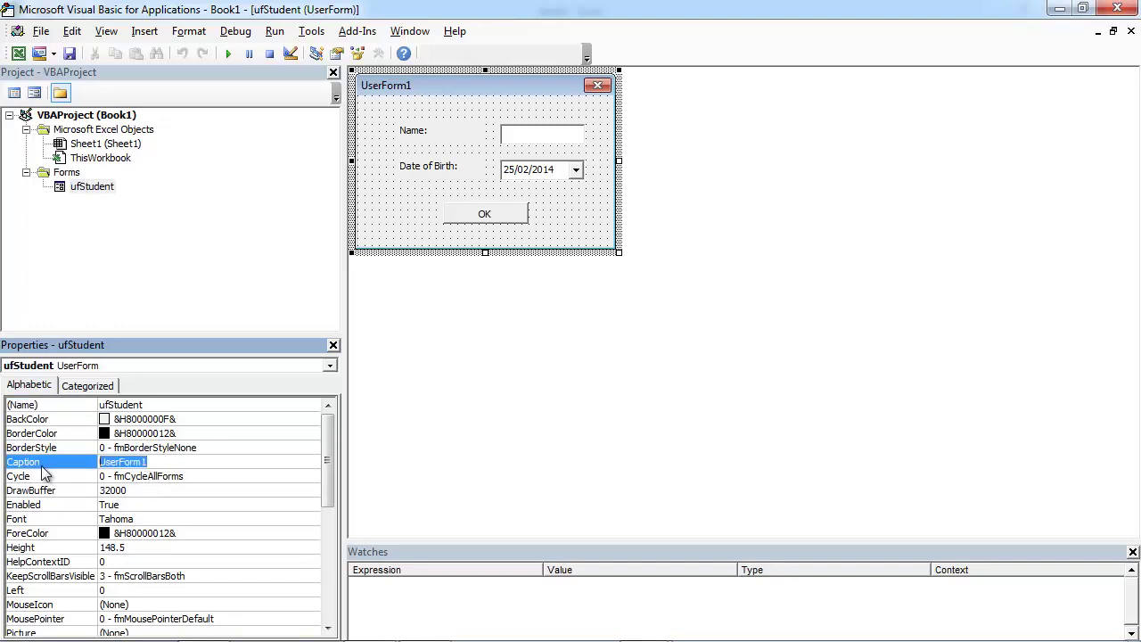
pyautogui.write('S')
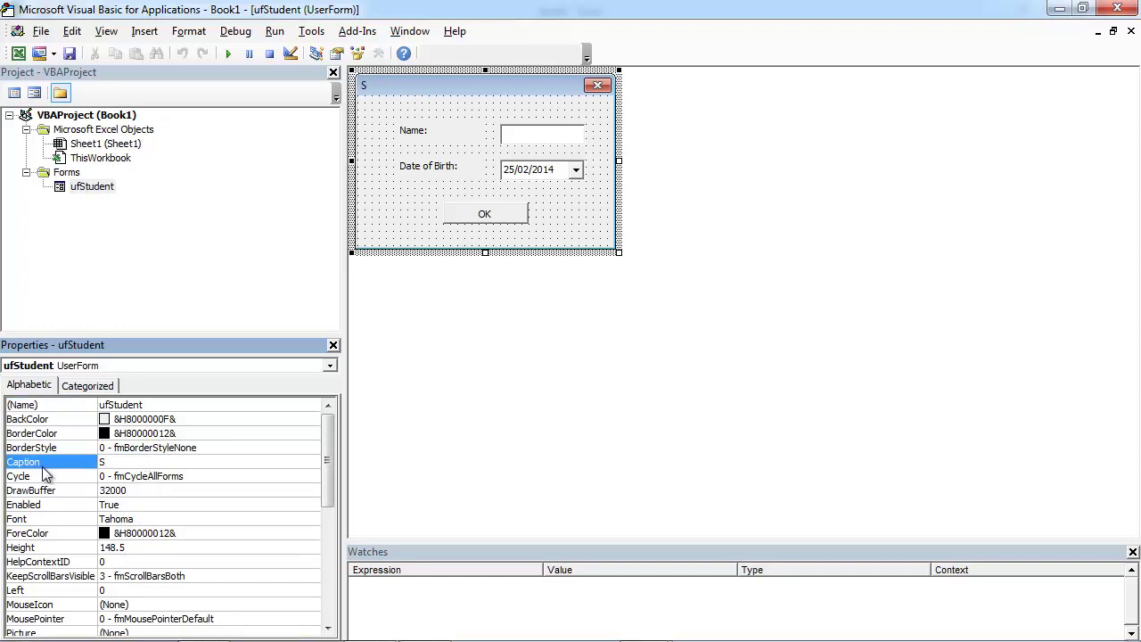
pyautogui.write('tudent')
pyautogui.click(205, 449)
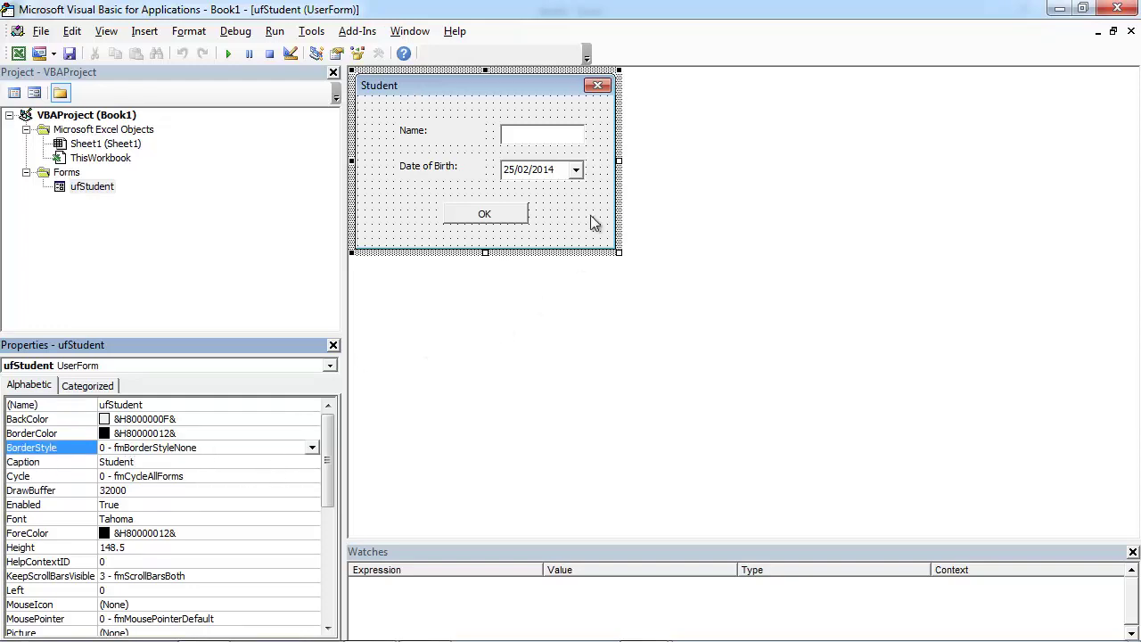
# Step: Widen the form slightly and minimize the VBA editor to return to Excel
pyautogui.click(620, 160)
pyautogui.moveTo(620, 160); pyautogui.dragTo(624, 160)
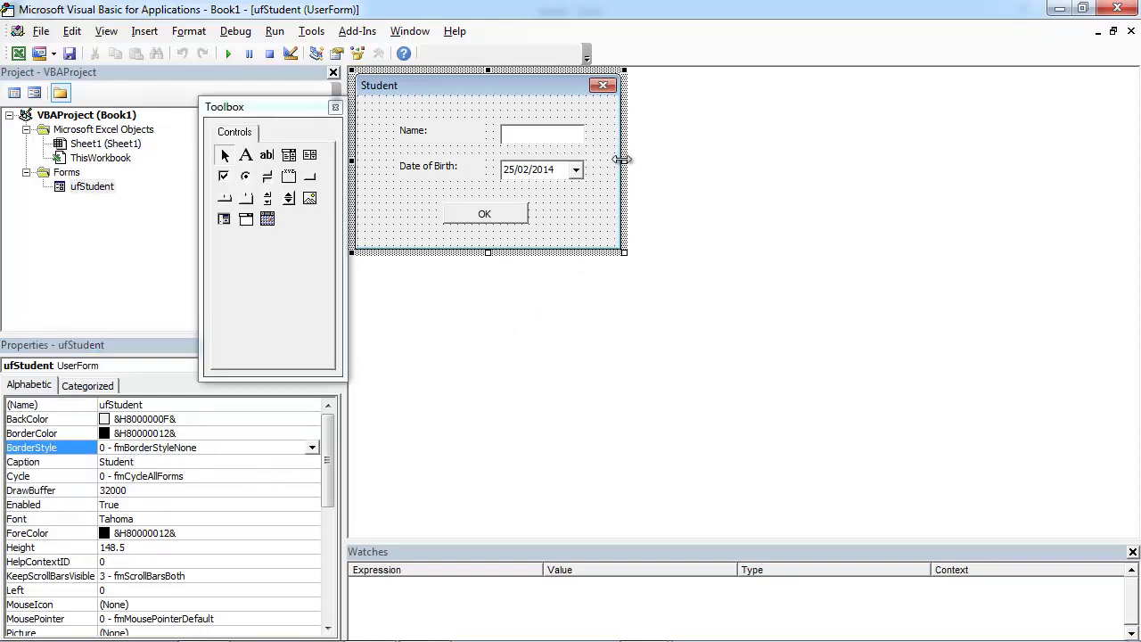
pyautogui.click(1060, 9)
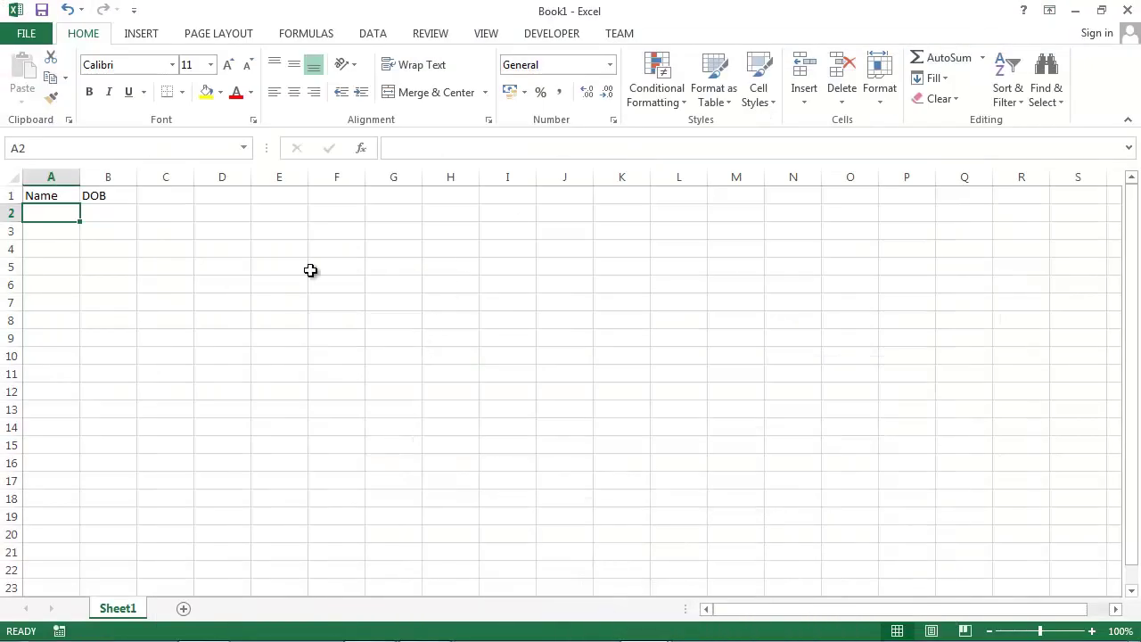
# Step: Draw a form button over cells H2 to I3 and create a new Button1_Click macro for it
pyautogui.click(551, 36)
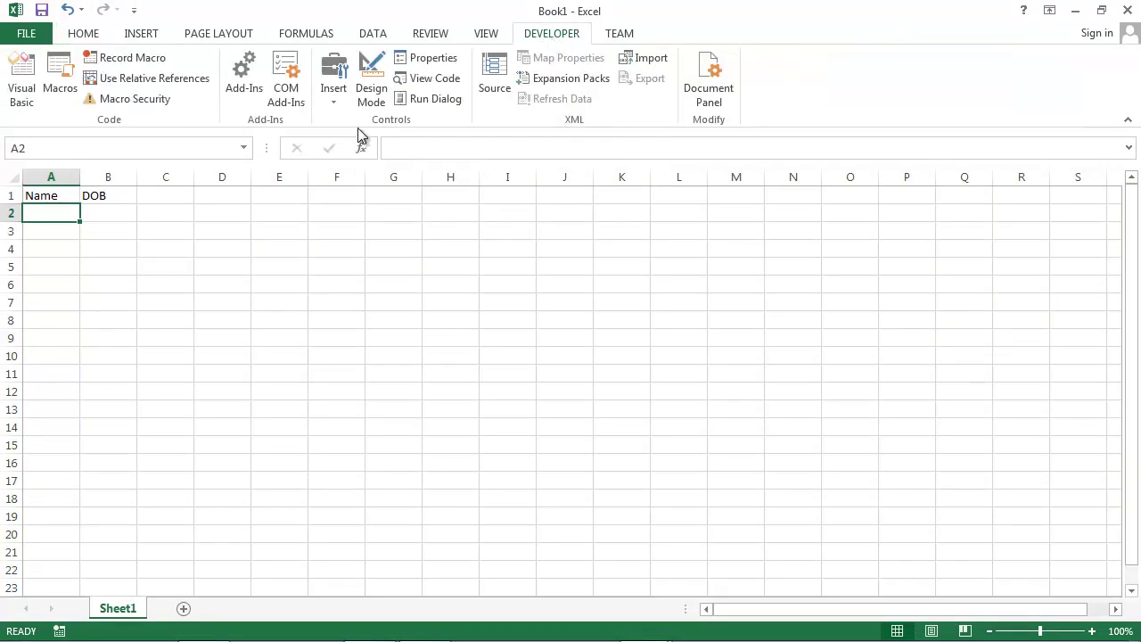
pyautogui.click(336, 100)
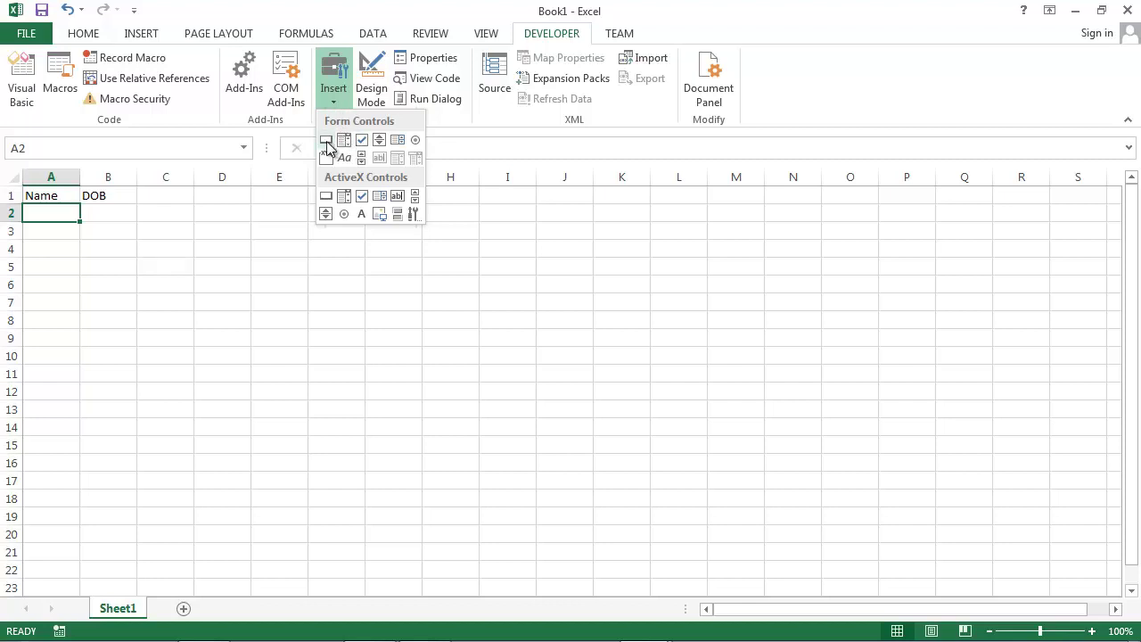
pyautogui.click(327, 147)
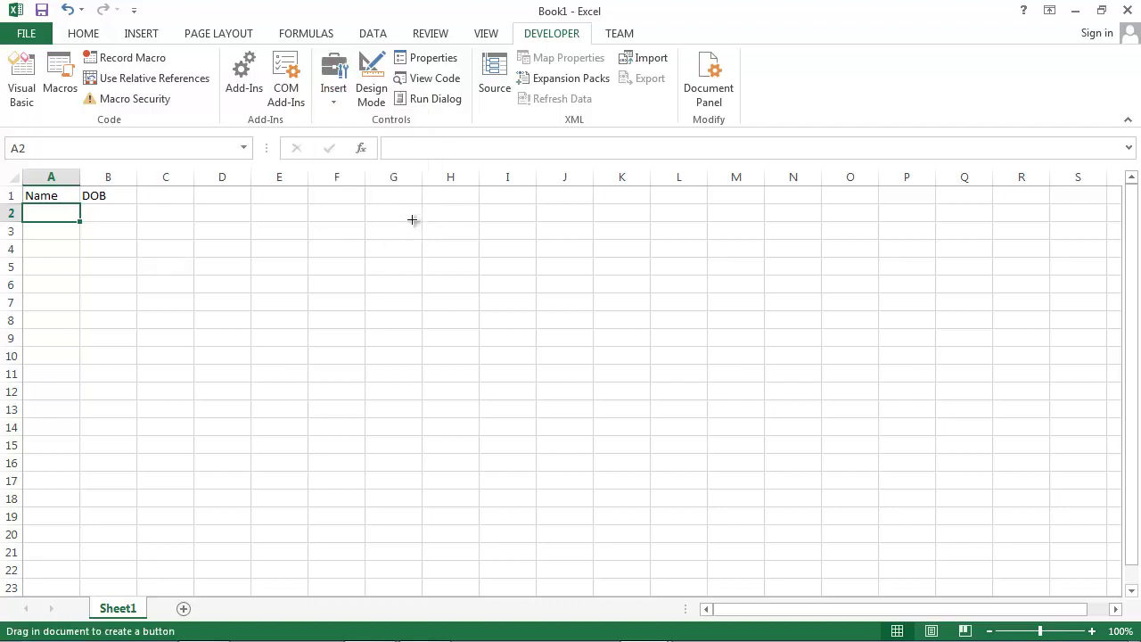
pyautogui.moveTo(423, 207)
pyautogui.mouseDown()
pyautogui.moveTo(557, 243)
pyautogui.moveTo(547, 256)
pyautogui.mouseUp()
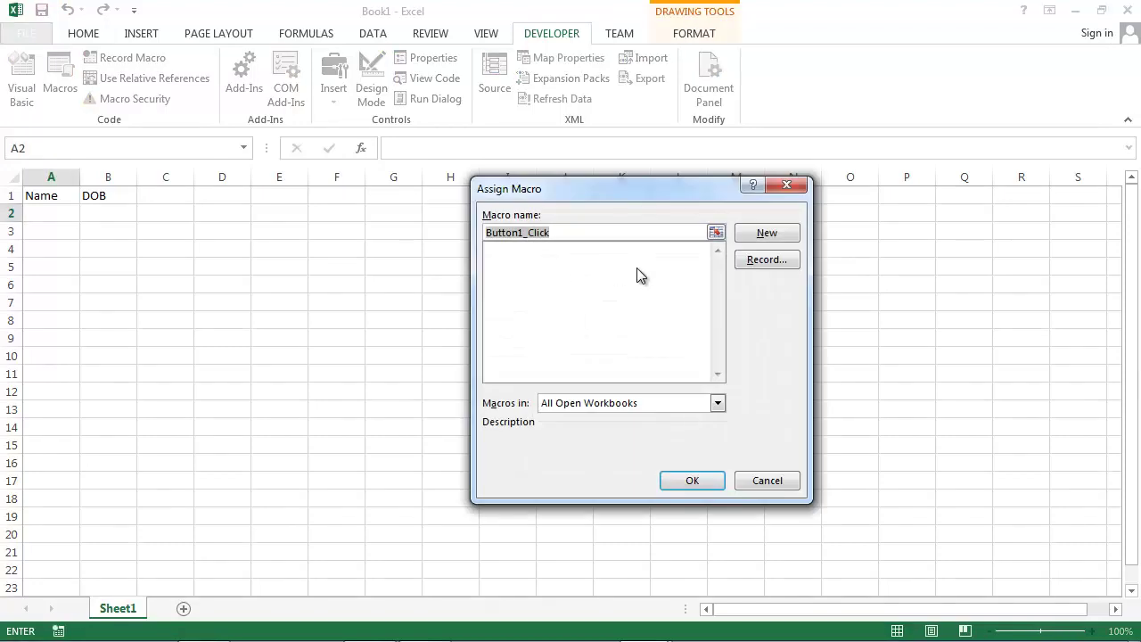
pyautogui.click(770, 237)
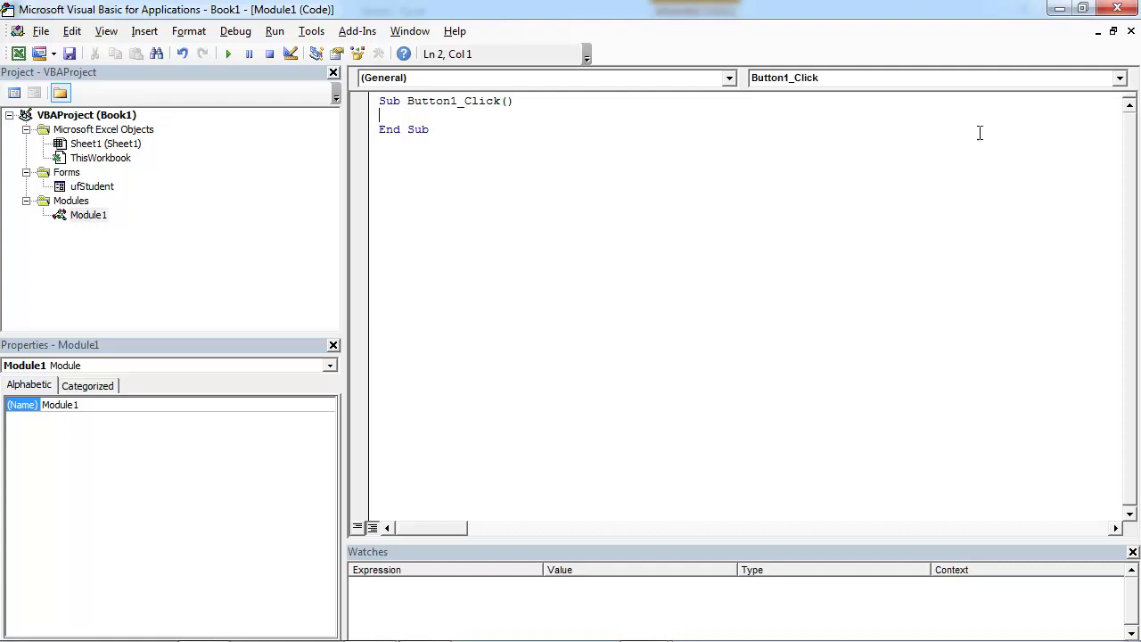
# Step: Change the worksheet button's label text to 'Add Student'
pyautogui.click(1058, 11)
pyautogui.rightClick(495, 231)
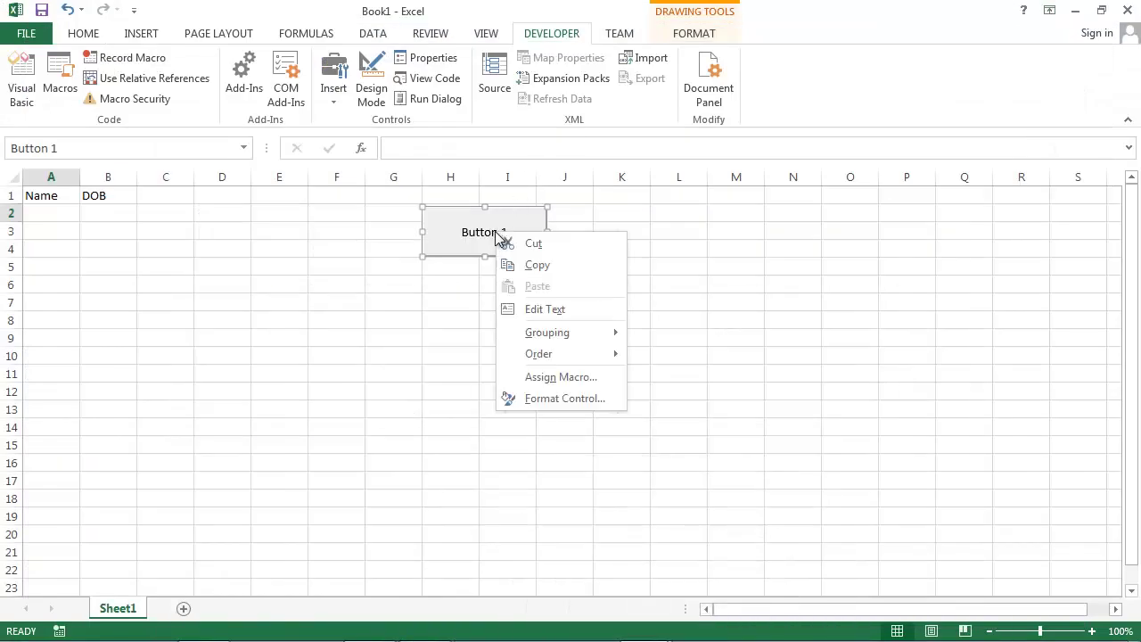
pyautogui.click(558, 314)
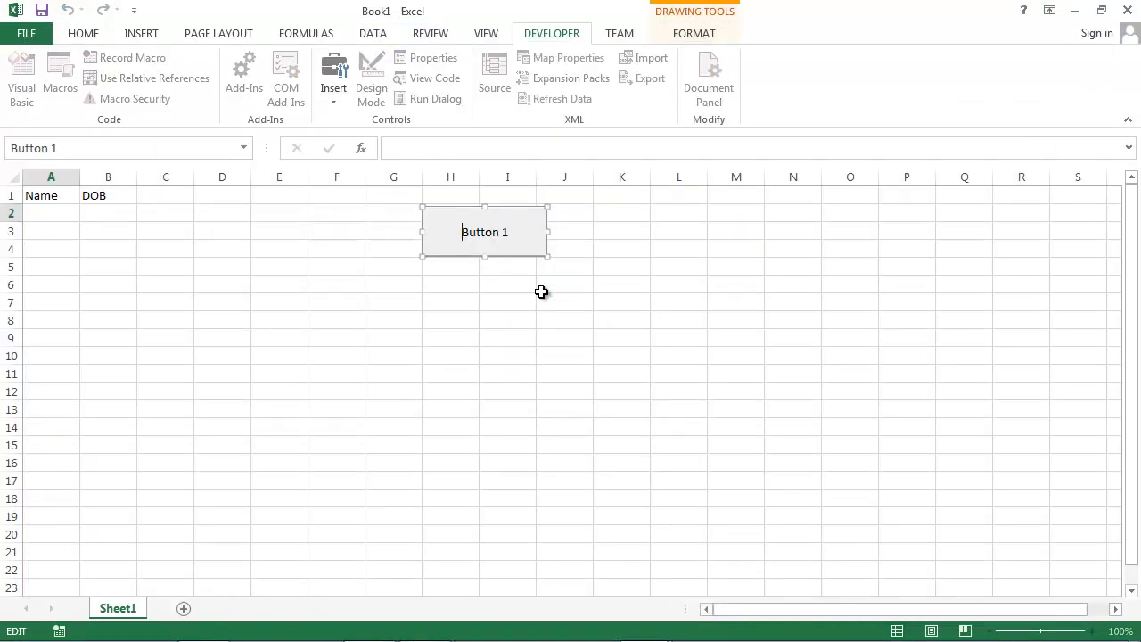
pyautogui.press('Delete')
pyautogui.press('Delete')
pyautogui.press('Delete')
pyautogui.press('Delete')
pyautogui.press('Delete')
pyautogui.press('Delete')
pyautogui.write('dd ')
pyautogui.write('St')
pyautogui.write('udent')
pyautogui.click(526, 283)
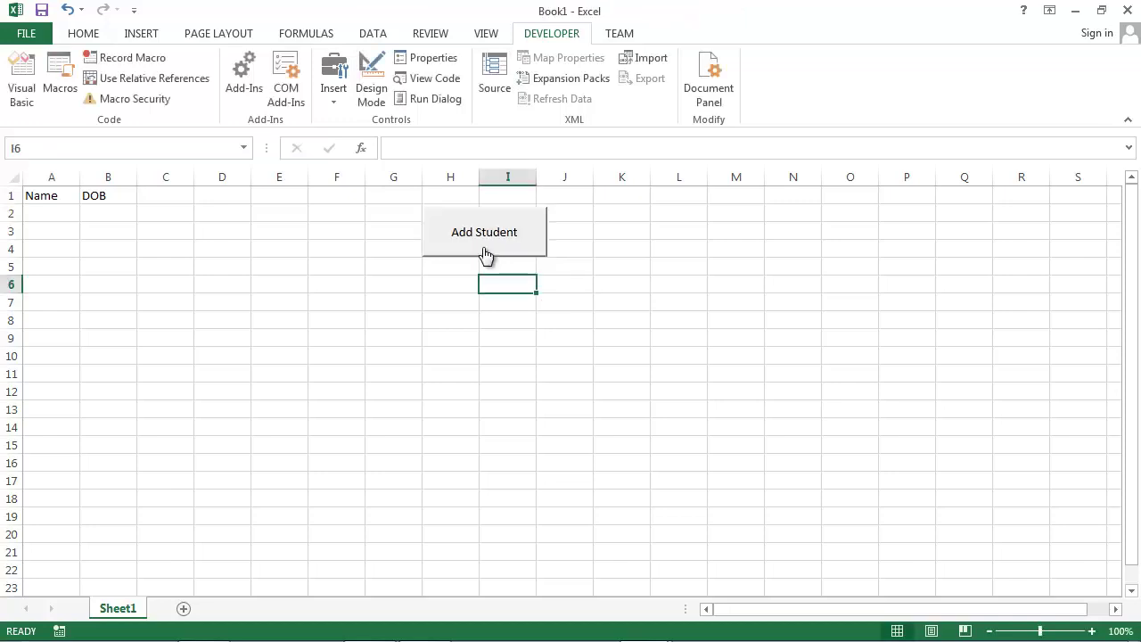
# Step: Open the button's Assign Macro dialog and select Button1_Click
pyautogui.rightClick(482, 247)
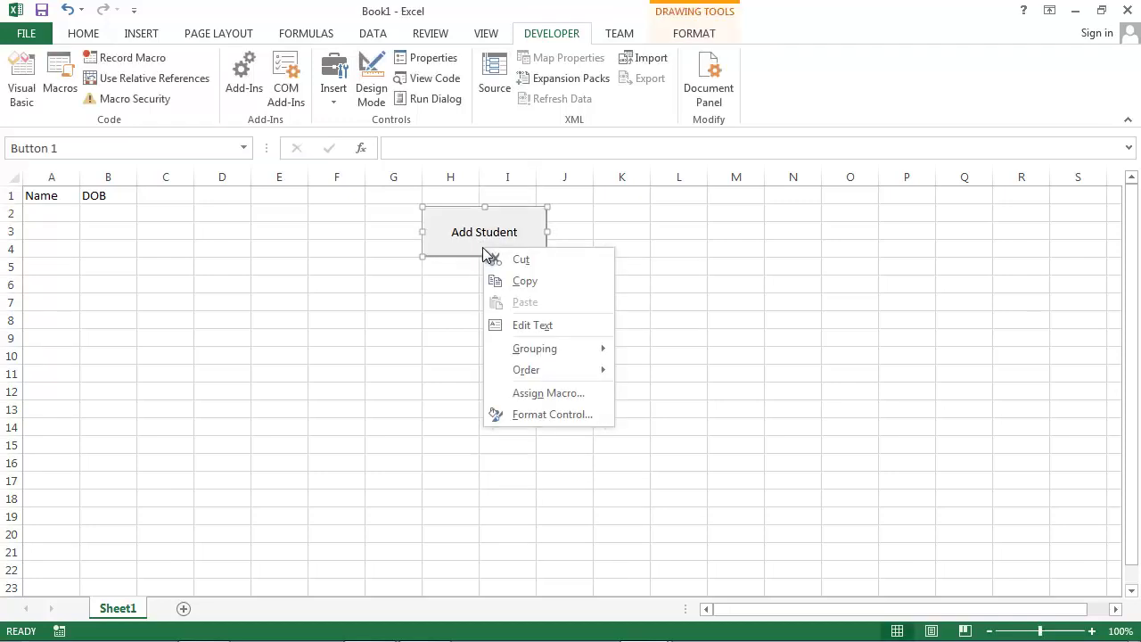
pyautogui.click(558, 394)
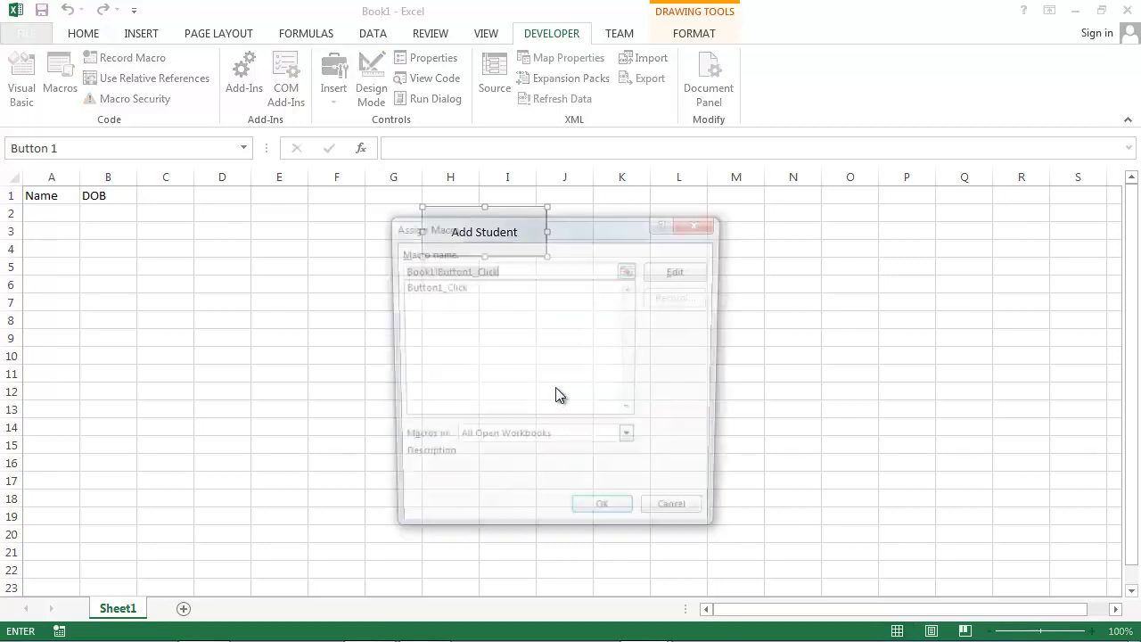
pyautogui.click(444, 292)
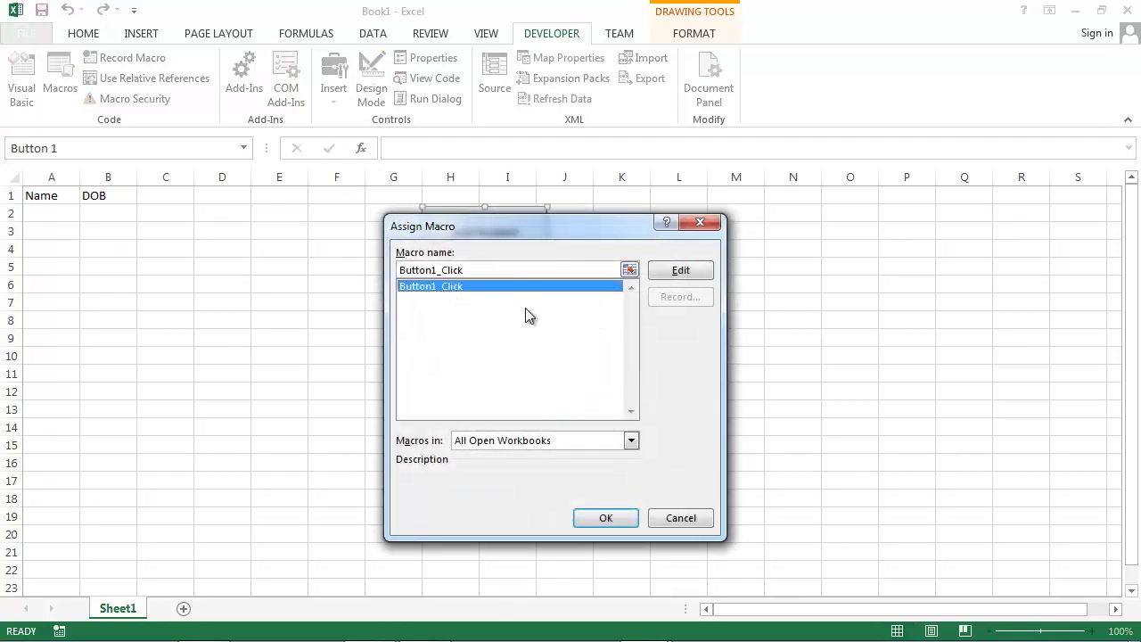
# Step: Open the ufStudent form design and then Module1's code in the VBA editor
pyautogui.click(680, 270)
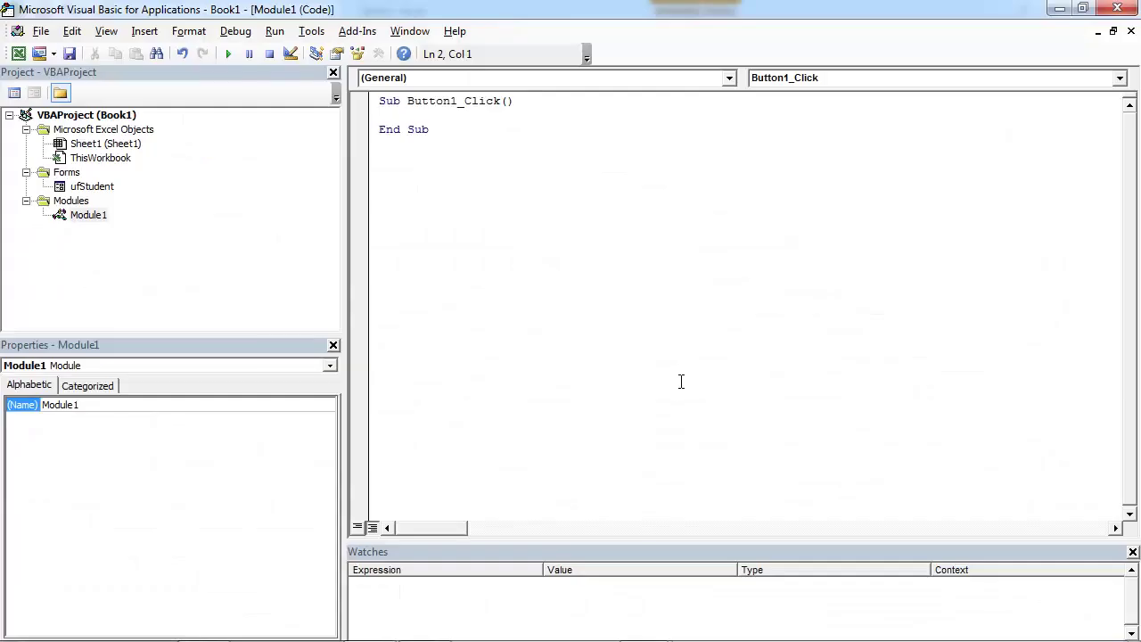
pyautogui.click(85, 187)
pyautogui.doubleClick(85, 189)
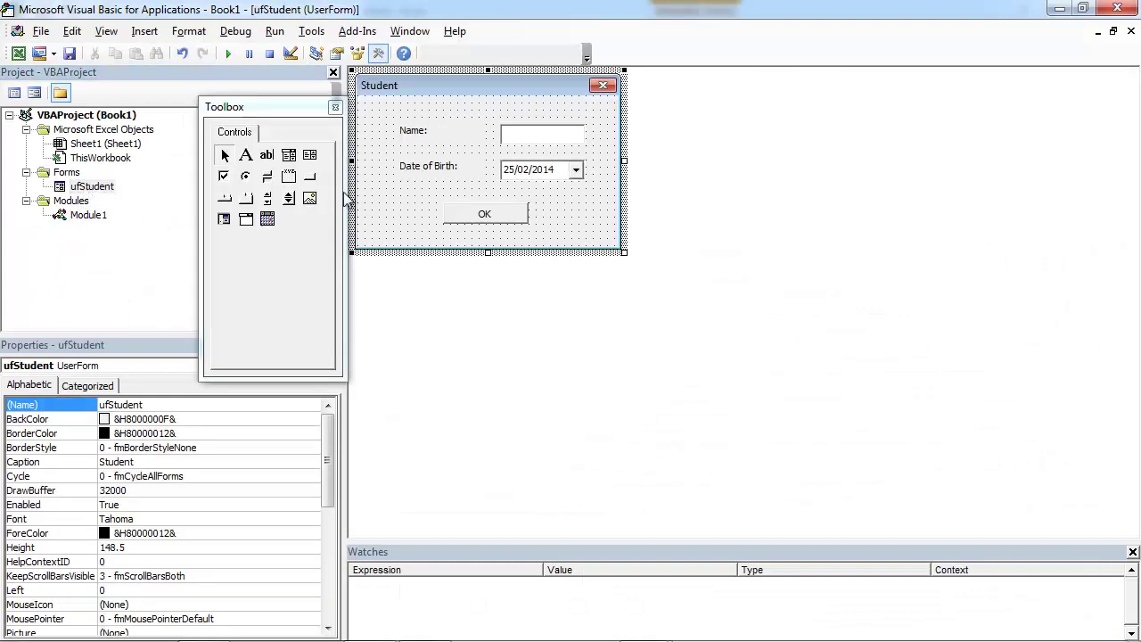
pyautogui.click(87, 221)
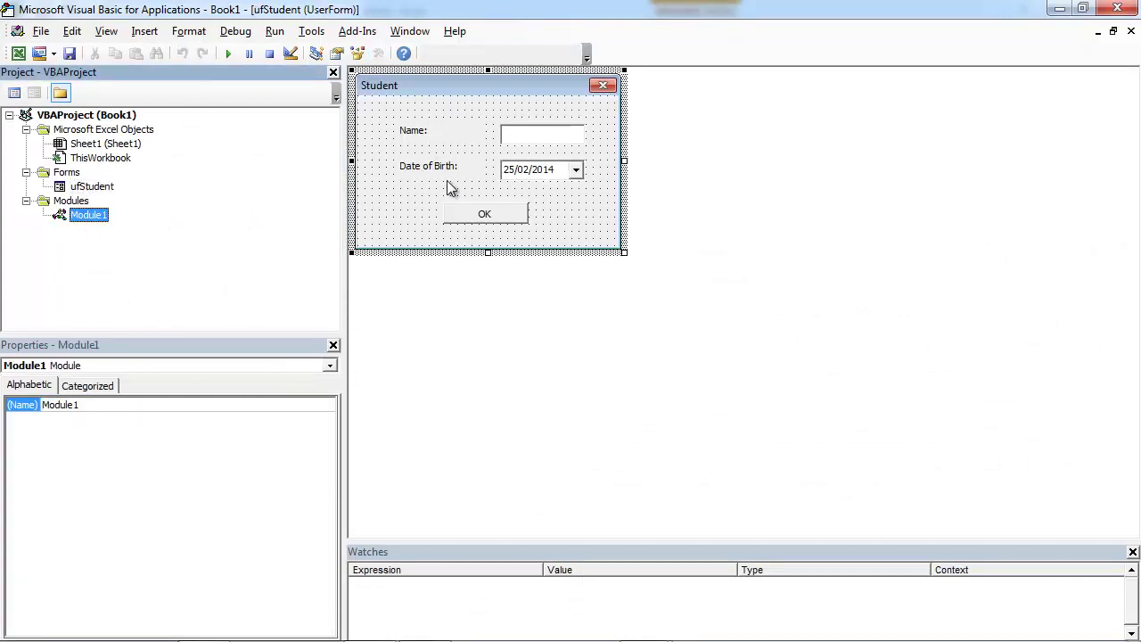
pyautogui.doubleClick(96, 223)
pyautogui.write('uf')
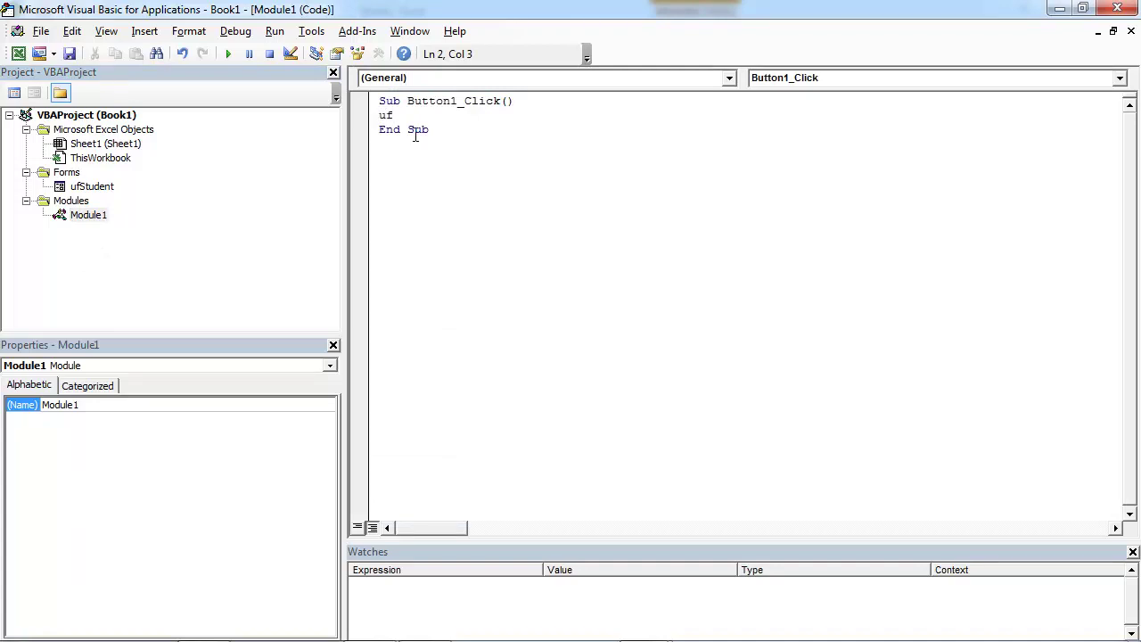
# Step: Write ufStudent.Show in Button1_Click, save as Book1.xlsm, and return to Excel
pyautogui.write('St')
pyautogui.write('udent.')
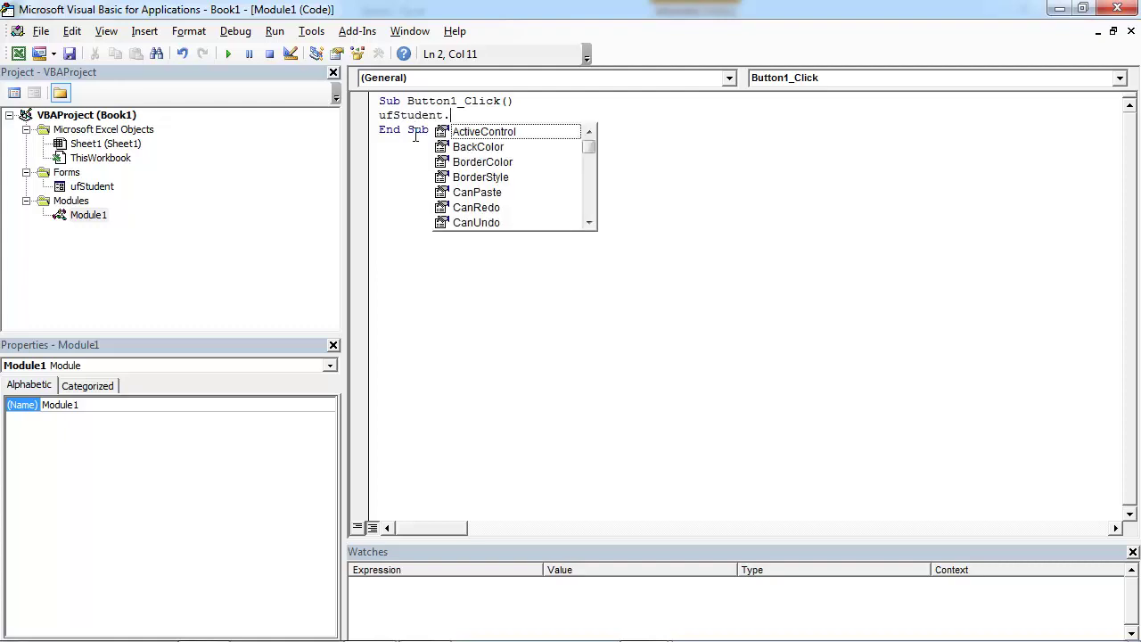
pyautogui.write('s')
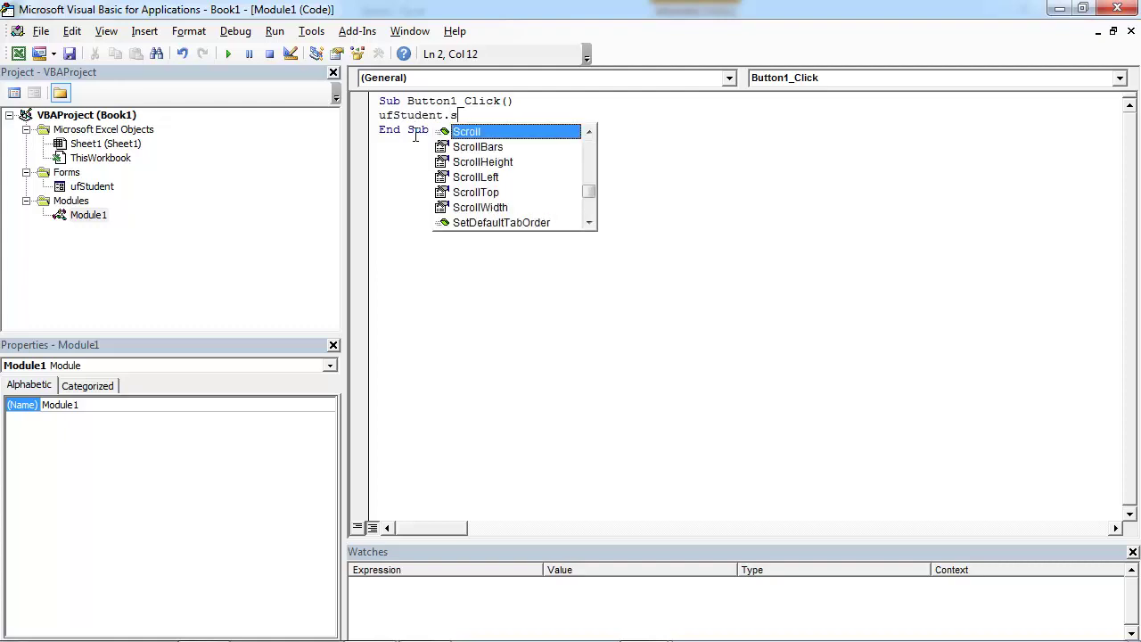
pyautogui.write('how')
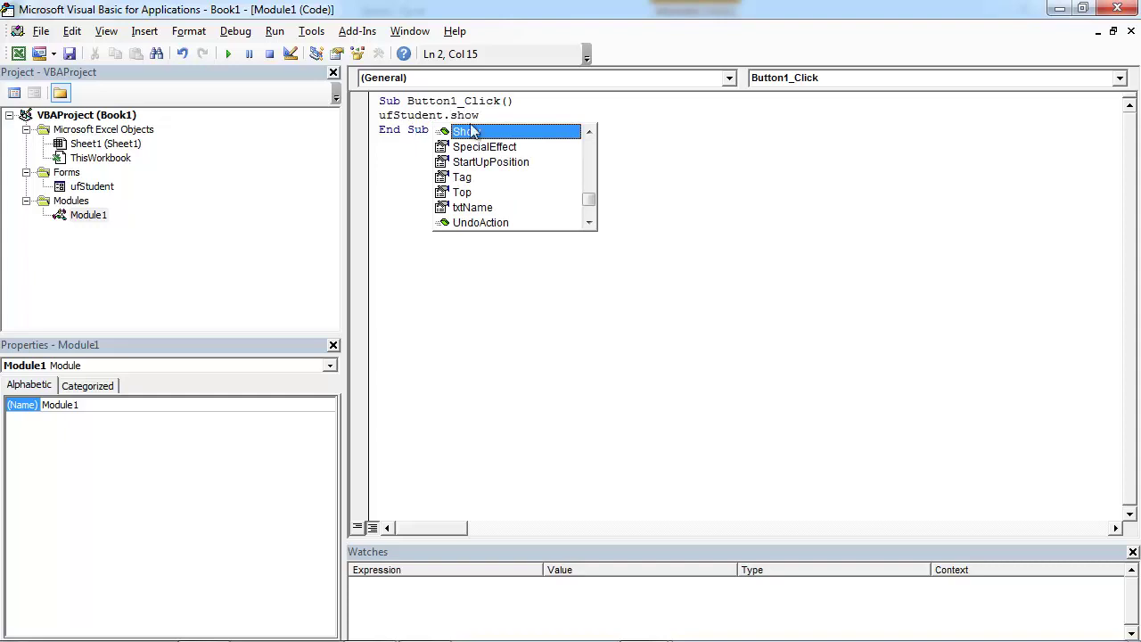
pyautogui.click(487, 183)
pyautogui.hotkey('ctrl', 's')
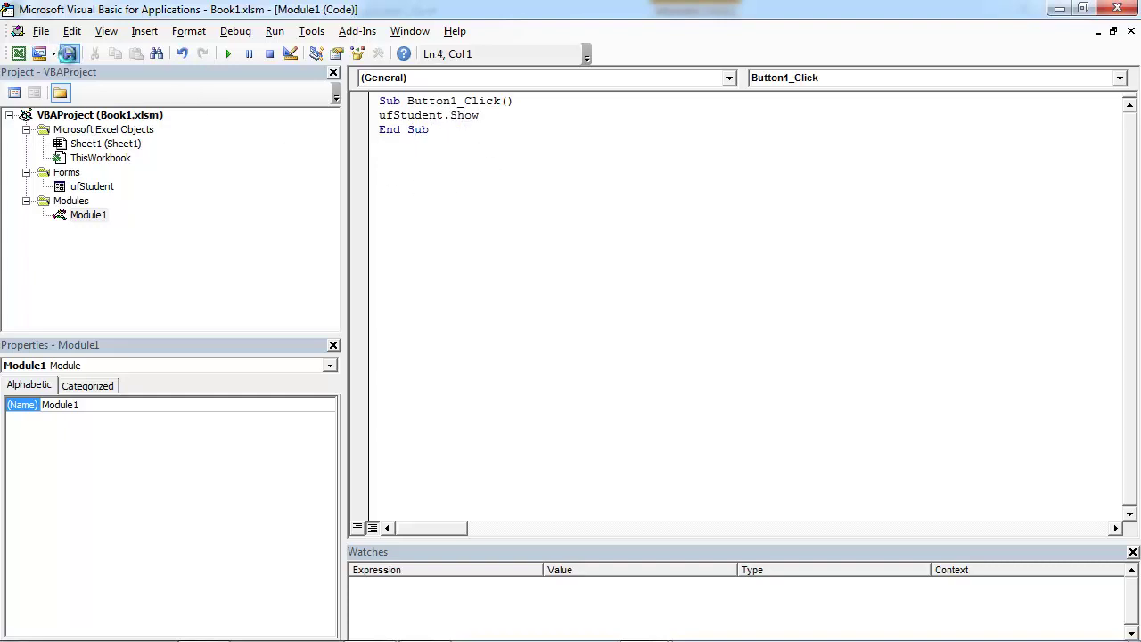
pyautogui.click(1055, 14)
# Step: Run the Add Student button and reposition the Student form over the sheet
pyautogui.click(67, 216)
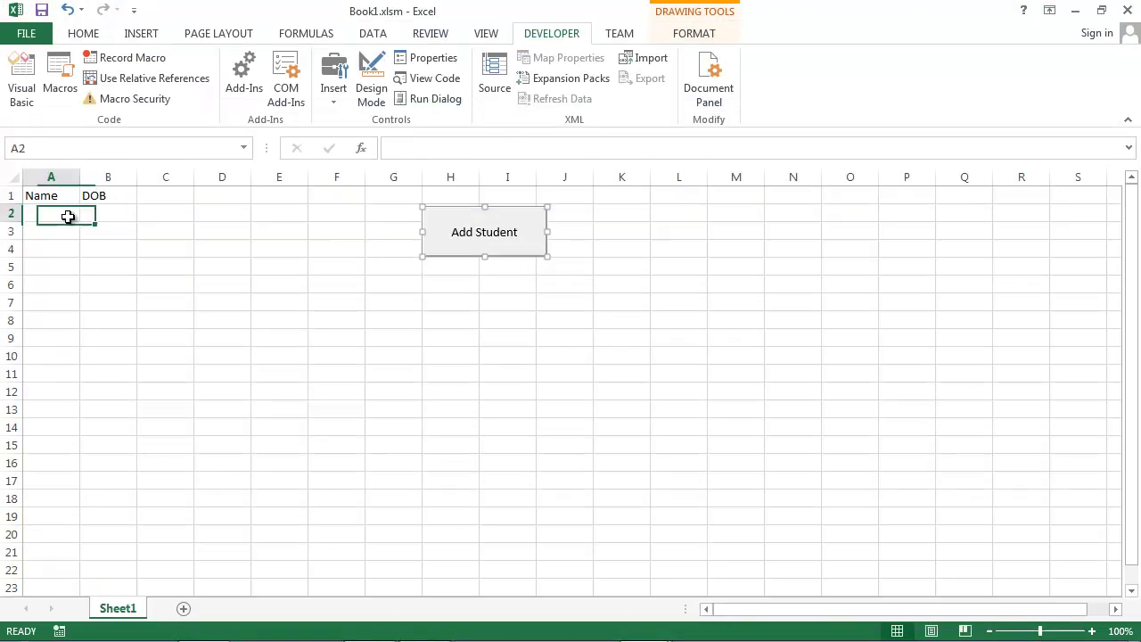
pyautogui.click(473, 243)
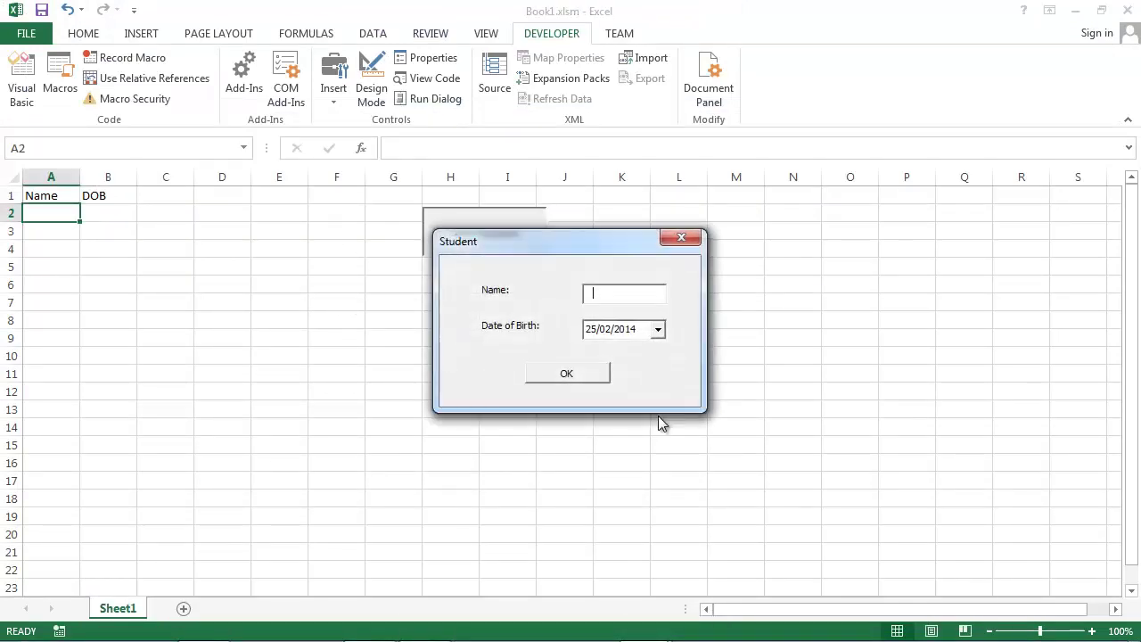
pyautogui.moveTo(560, 235); pyautogui.dragTo(516, 194)
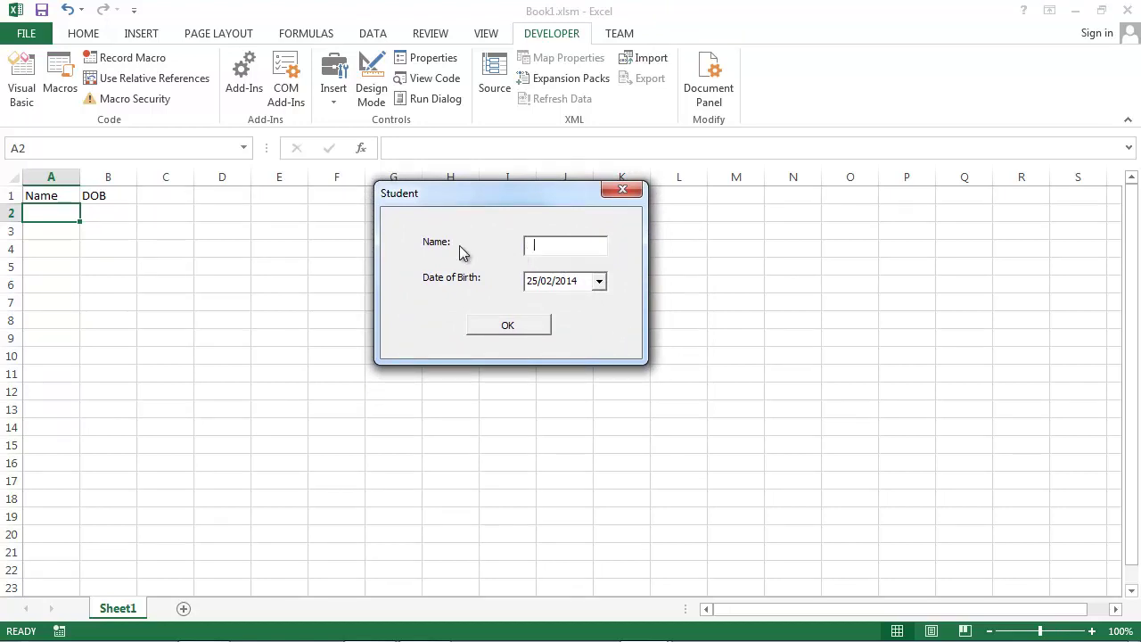
pyautogui.moveTo(503, 200); pyautogui.dragTo(540, 203)
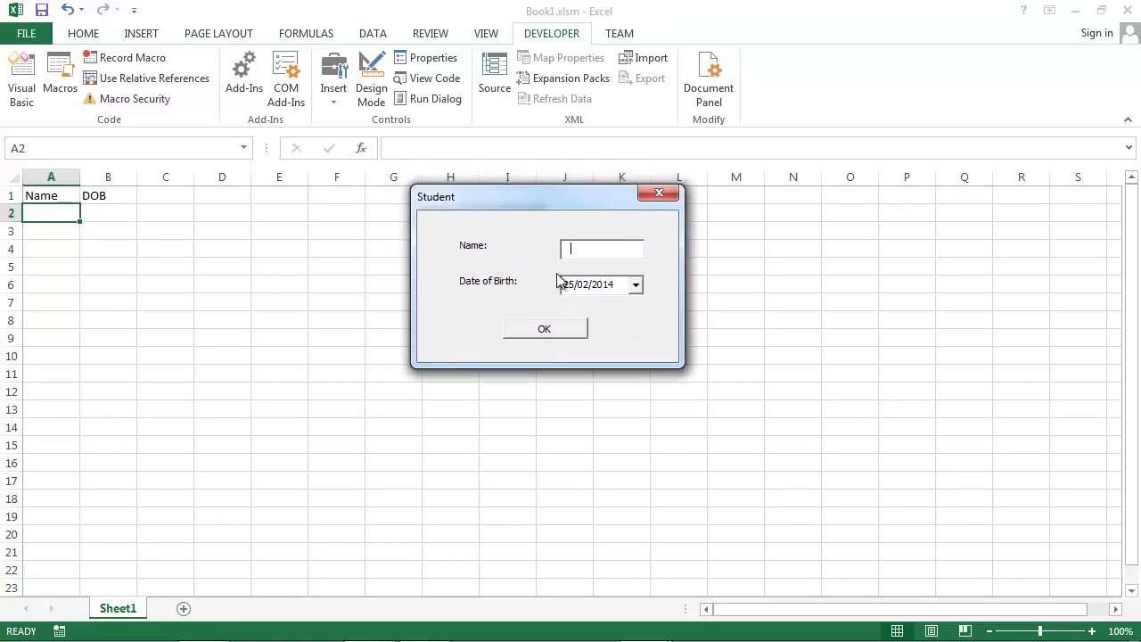
# Step: Open the Date of Birth calendar and browse its months back to February 2014
pyautogui.click(636, 285)
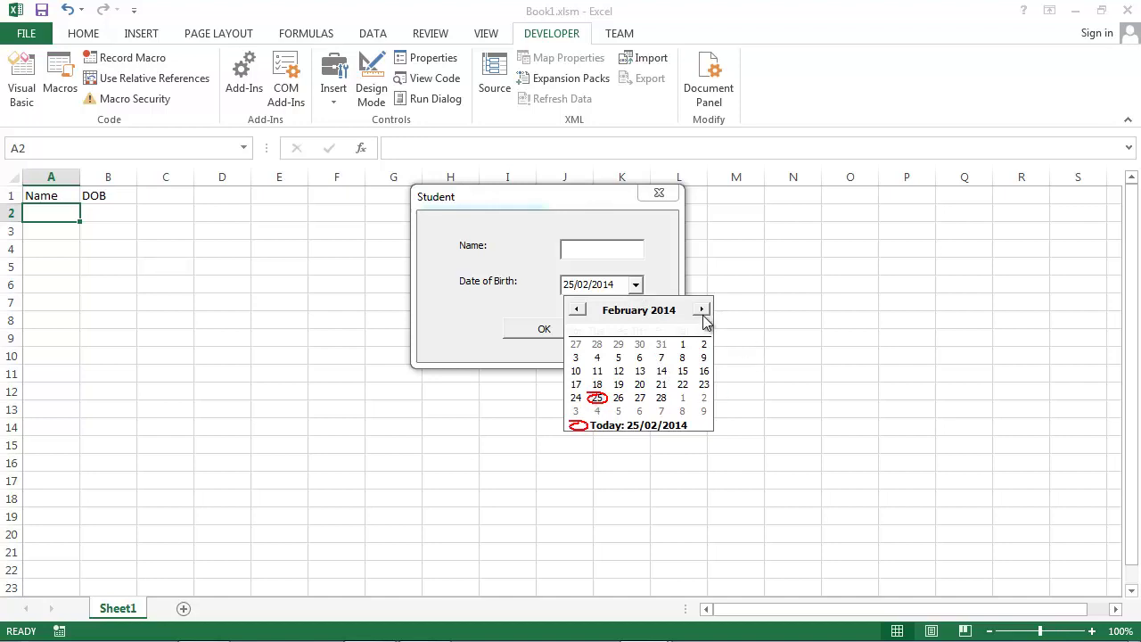
pyautogui.click(701, 309)
pyautogui.click(577, 309)
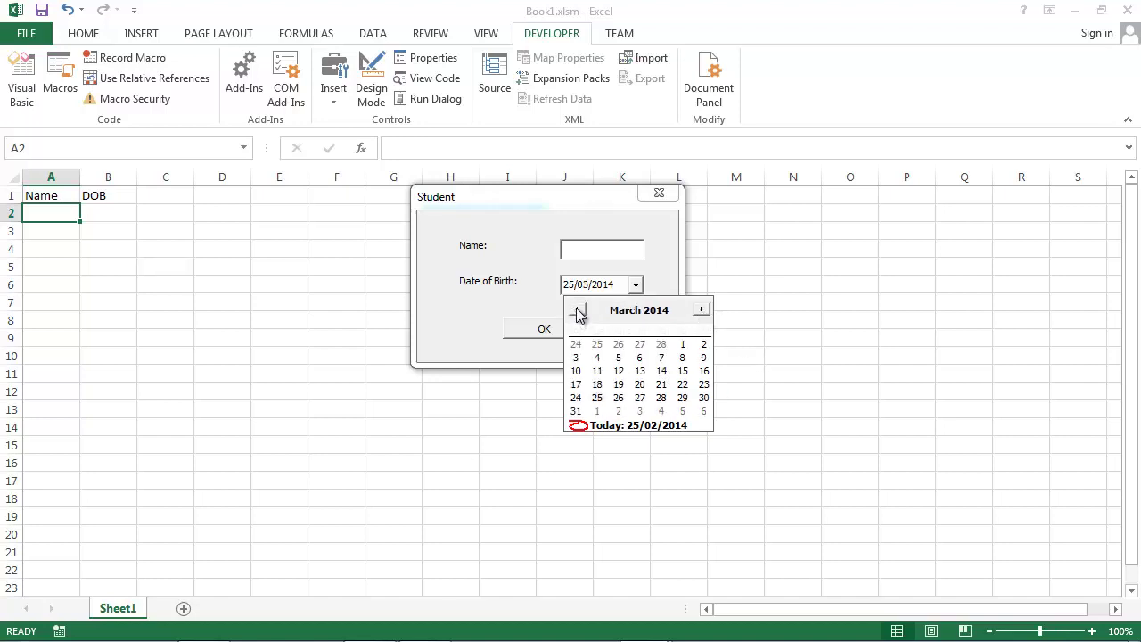
pyautogui.click(577, 310)
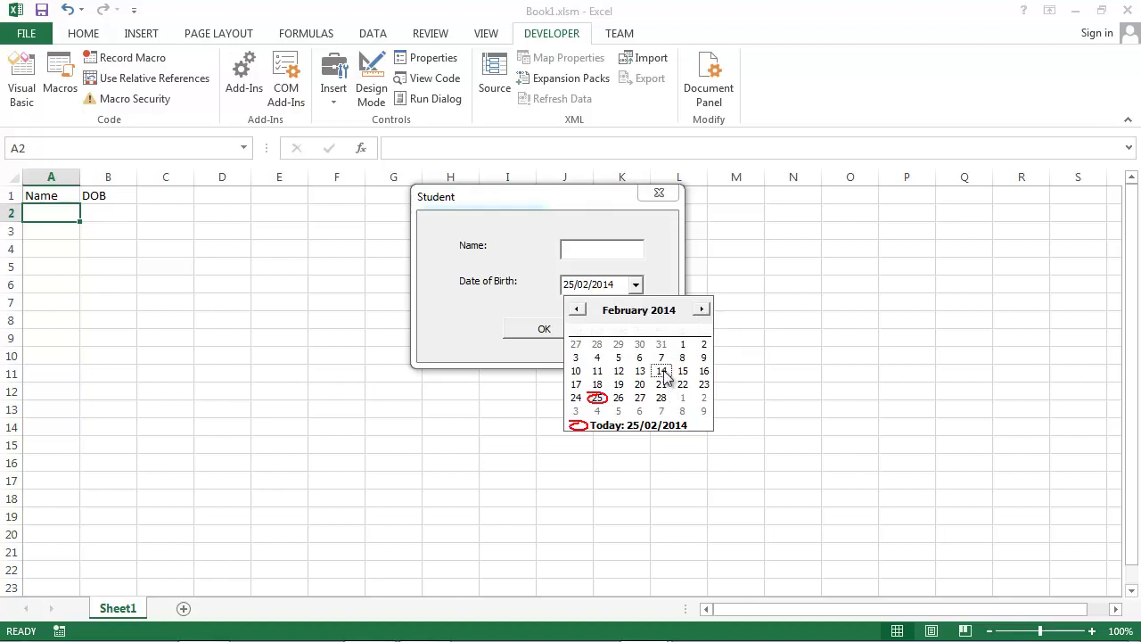